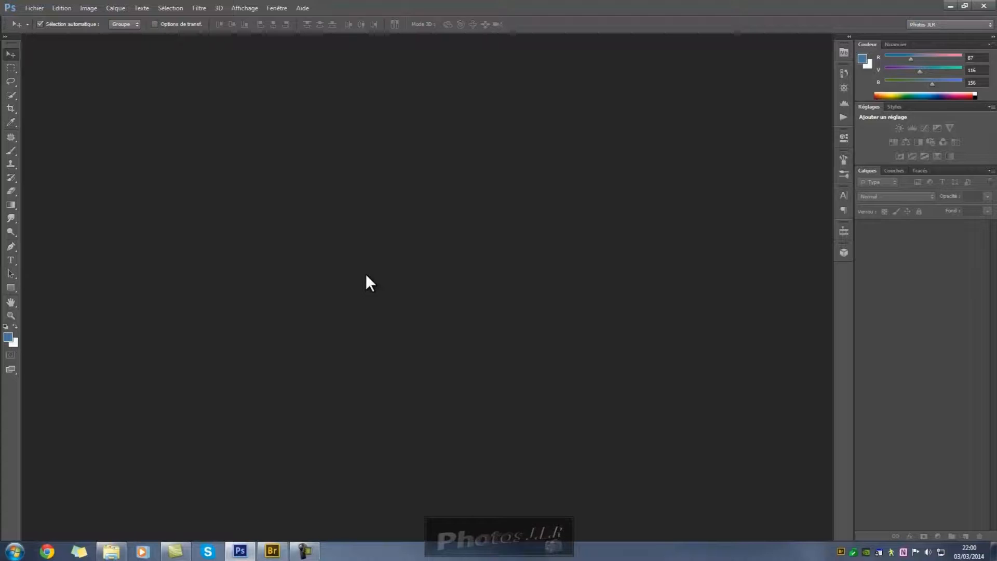
Browse to the Mes Images folder in Mini Bridge and collapse it again
{"action": "left_click", "coordinate": [844, 51]}
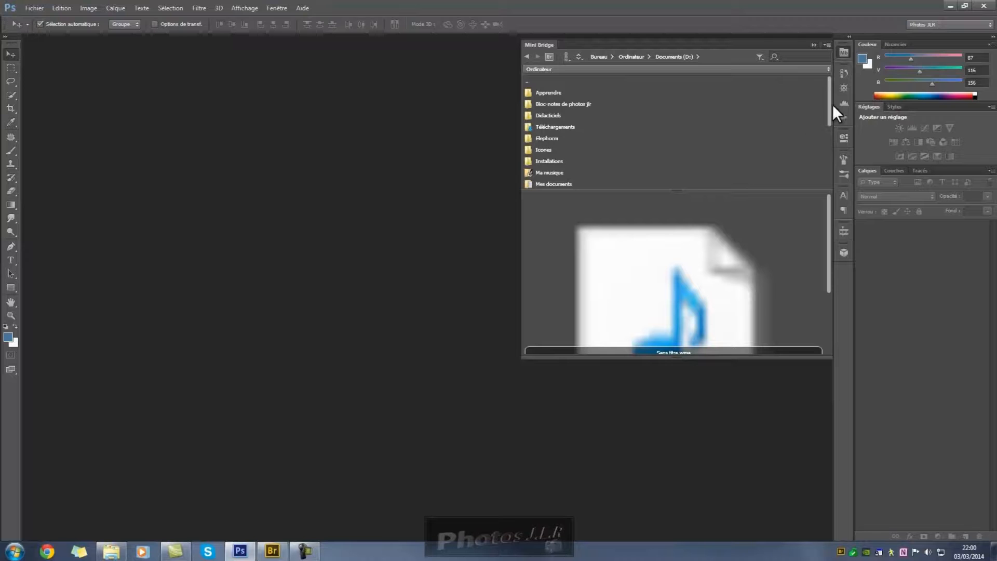
{"action": "left_click_drag", "start_coordinate": [830, 104], "coordinate": [831, 124]}
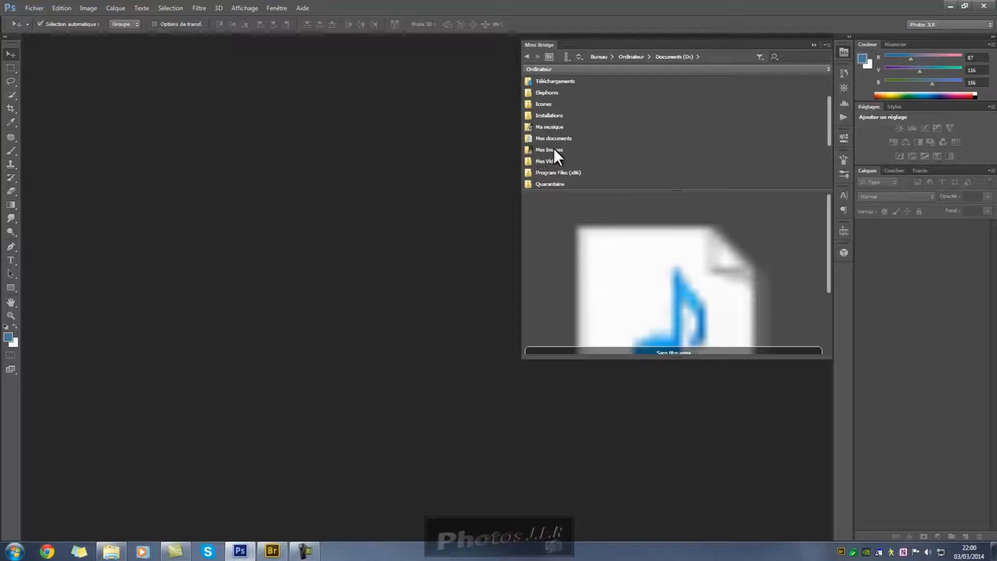
{"action": "double_click", "coordinate": [529, 149]}
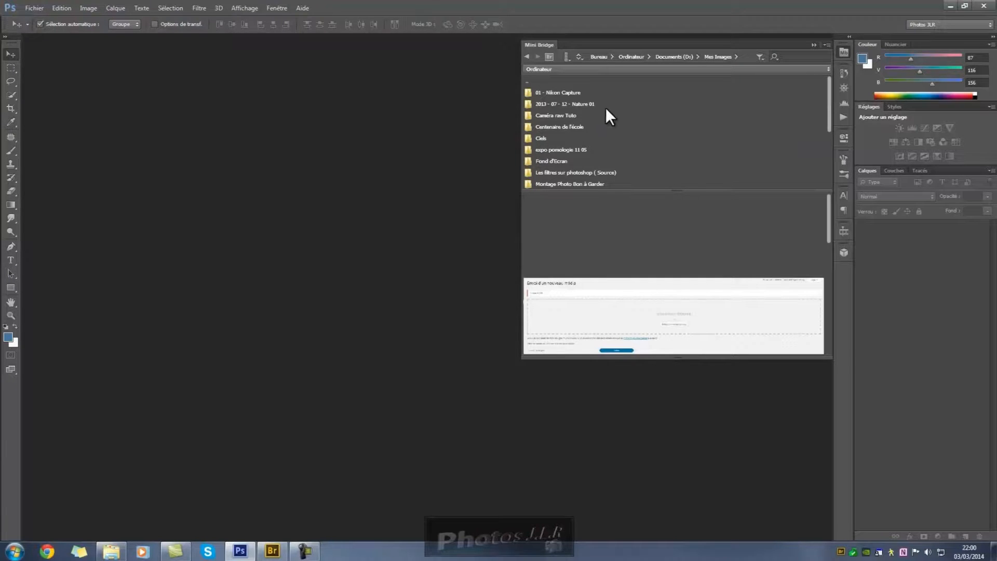
{"action": "left_click", "coordinate": [813, 45]}
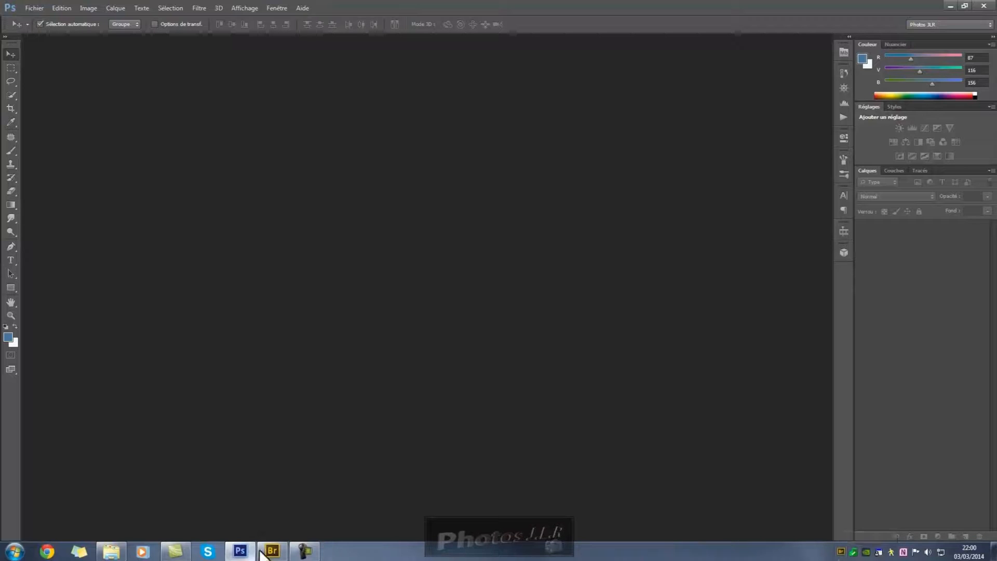
Switch to Adobe Bridge and open the "Tuto -07 - Ps de A à Z" folder inside "Tuto - 07 - 08 - Ps de A à Z"
{"action": "left_click", "coordinate": [841, 551]}
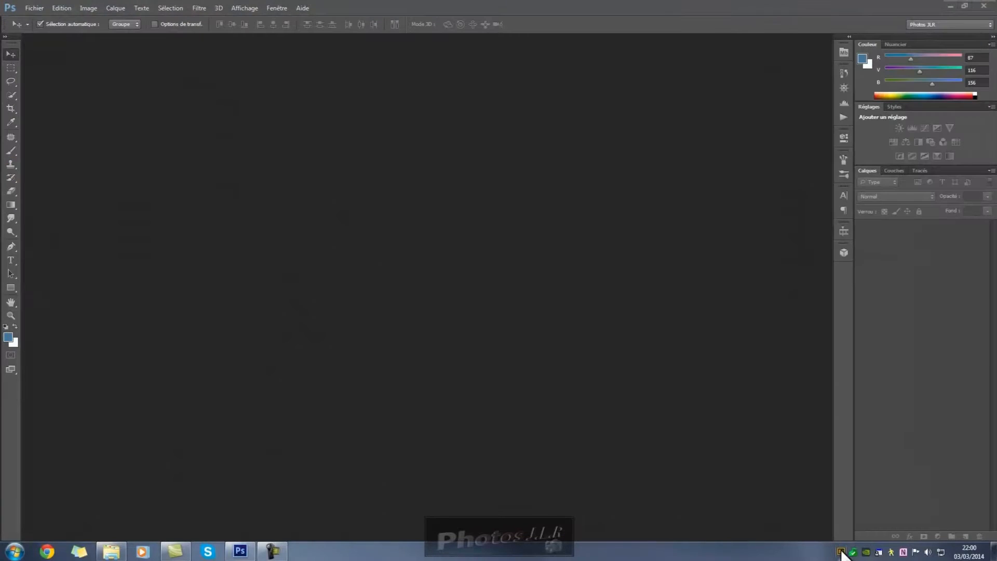
{"action": "left_click", "coordinate": [838, 549]}
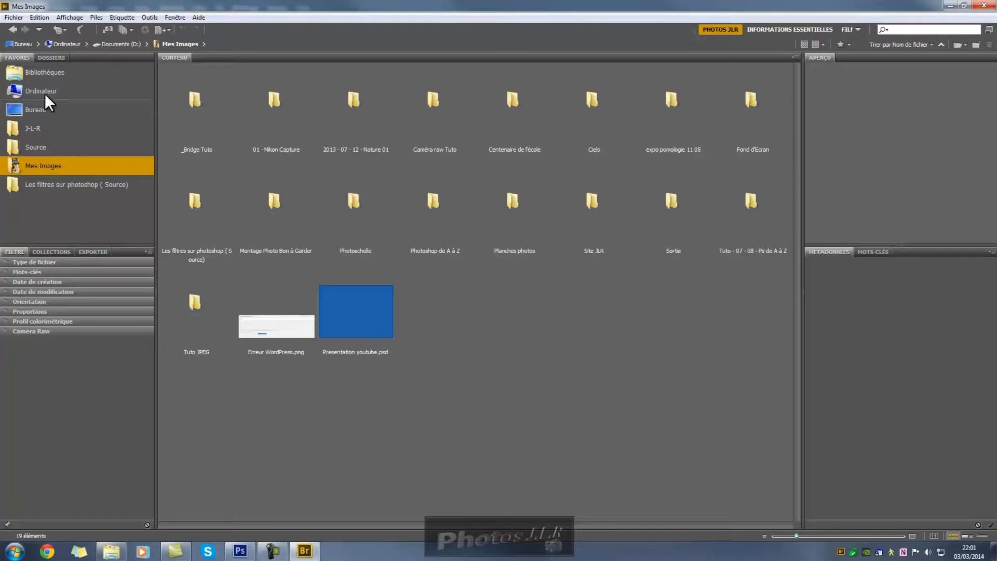
{"action": "left_click", "coordinate": [751, 203]}
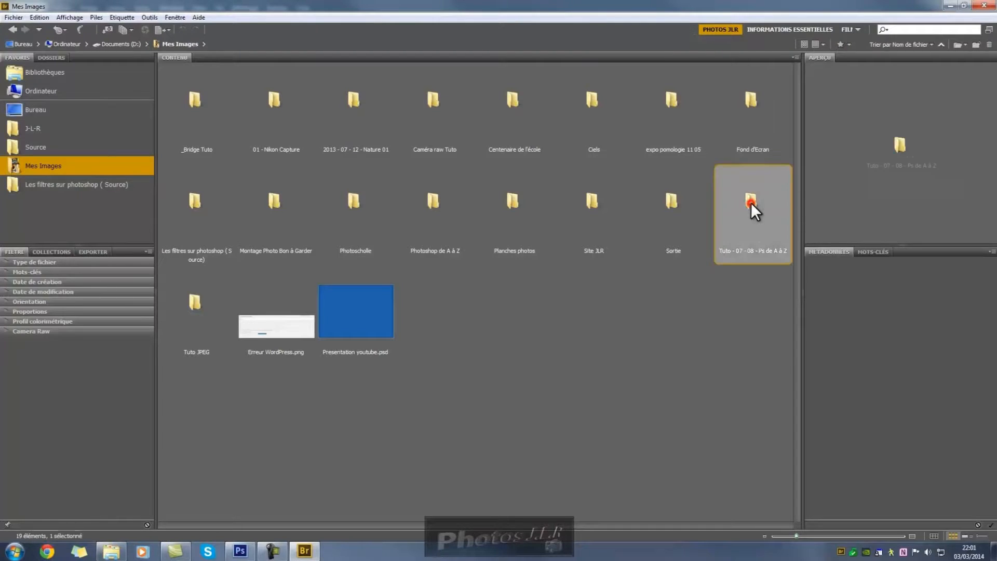
{"action": "double_click", "coordinate": [751, 203]}
{"action": "double_click", "coordinate": [195, 98]}
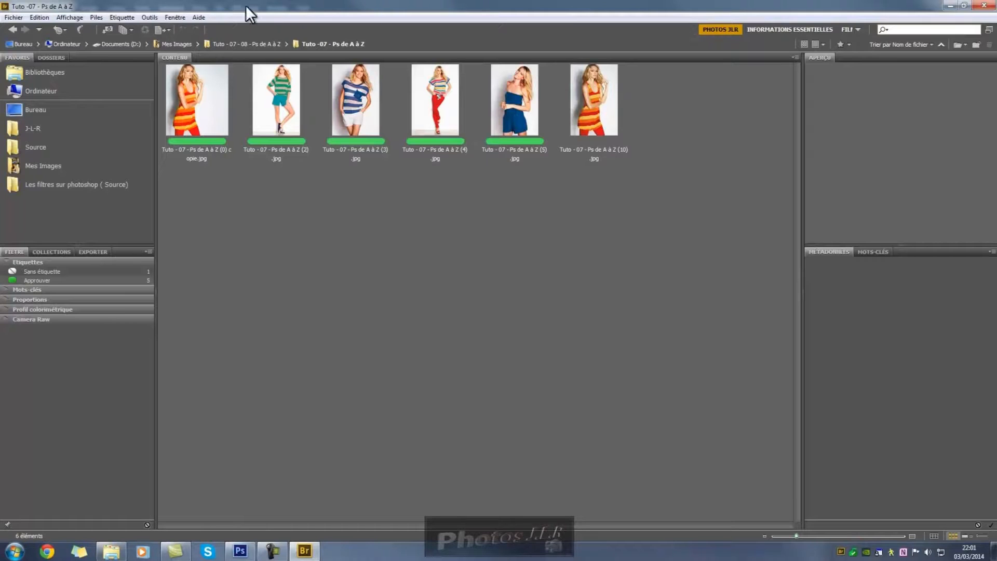
Open the same "Tuto -07 - Ps de A à Z" folder in Windows Explorer and place its window below the Bridge thumbnails
{"action": "left_click", "coordinate": [18, 555]}
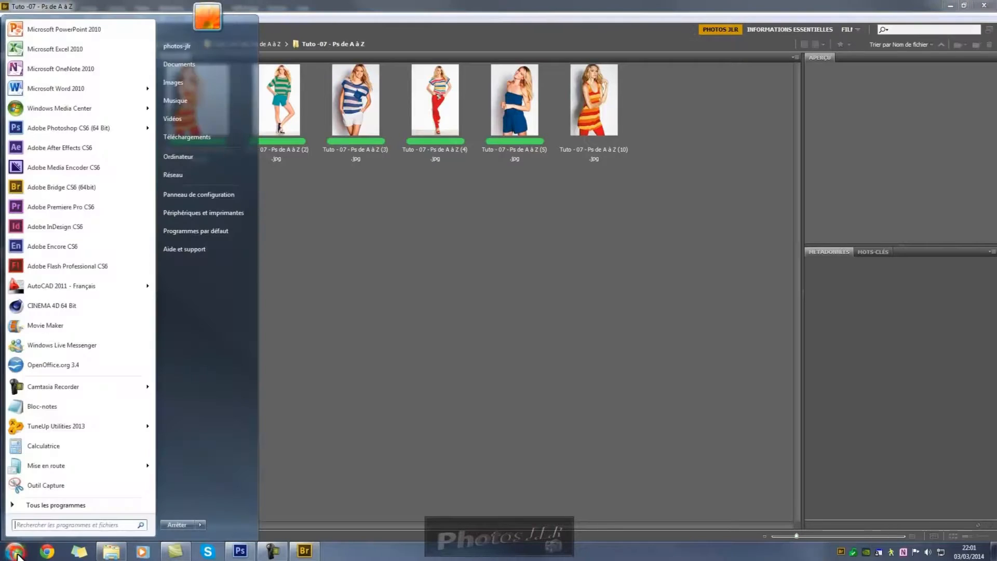
{"action": "left_click", "coordinate": [173, 82]}
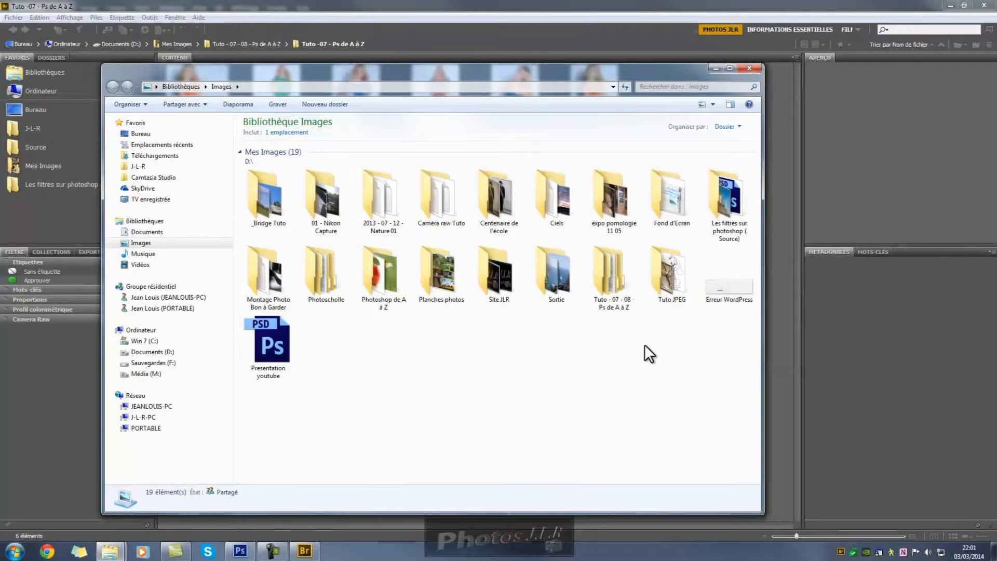
{"action": "double_click", "coordinate": [609, 263]}
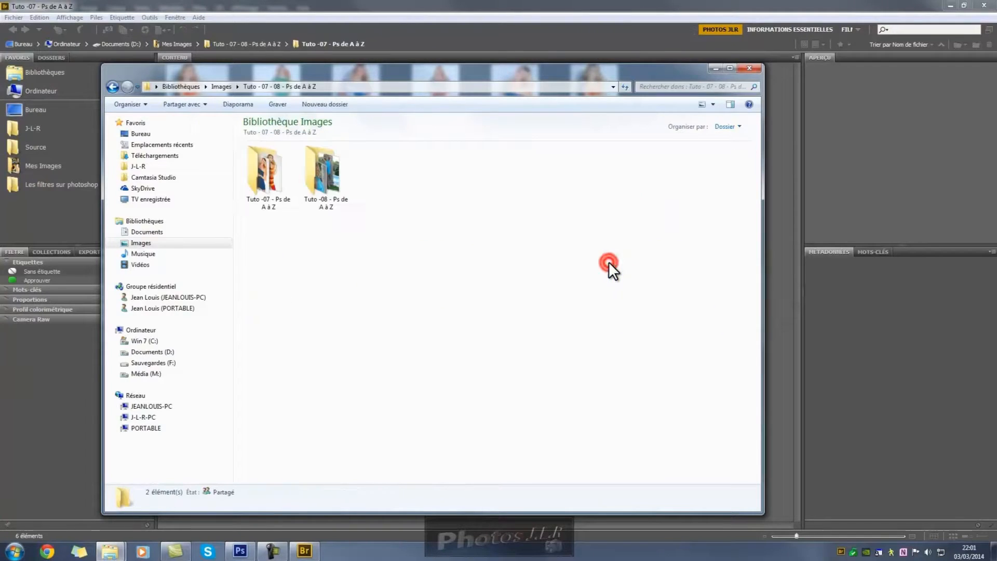
{"action": "double_click", "coordinate": [263, 173]}
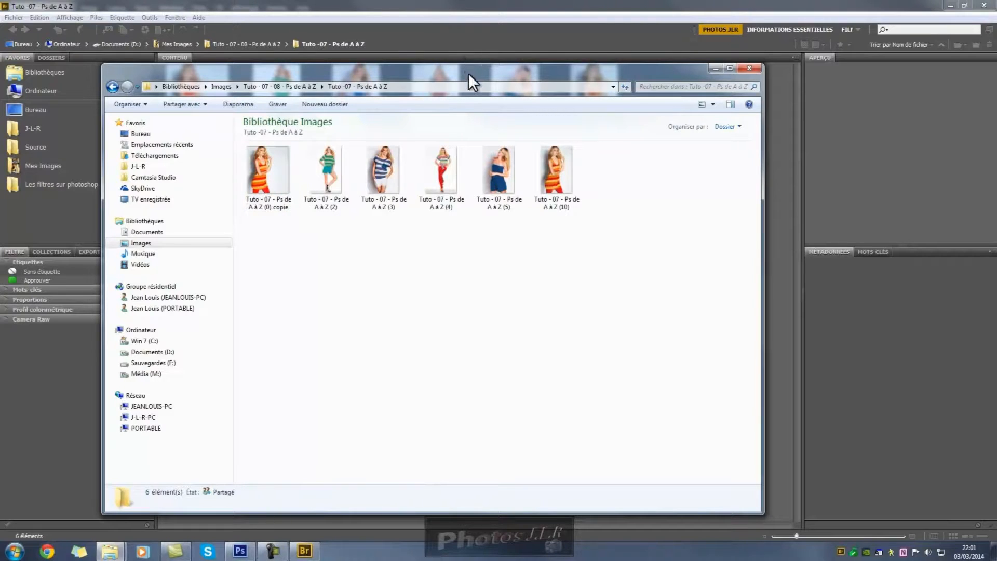
{"action": "left_click_drag", "start_coordinate": [468, 74], "coordinate": [488, 130]}
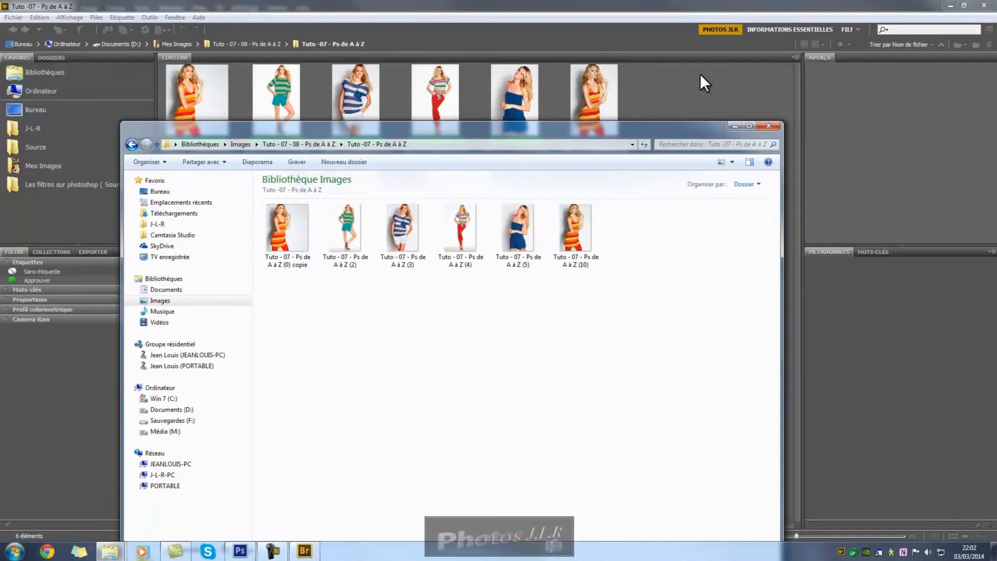
Select the five photos from (0) copie to (5) in Explorer and examine the operations offered for them
{"action": "left_click", "coordinate": [285, 235]}
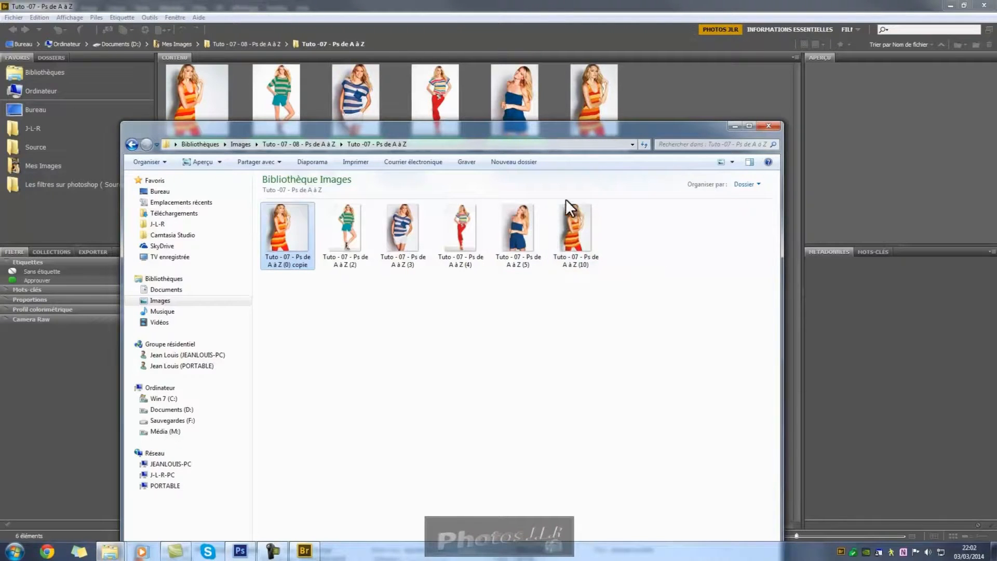
{"action": "mouse_move", "coordinate": [579, 224]}
{"action": "mouse_move", "coordinate": [522, 229]}
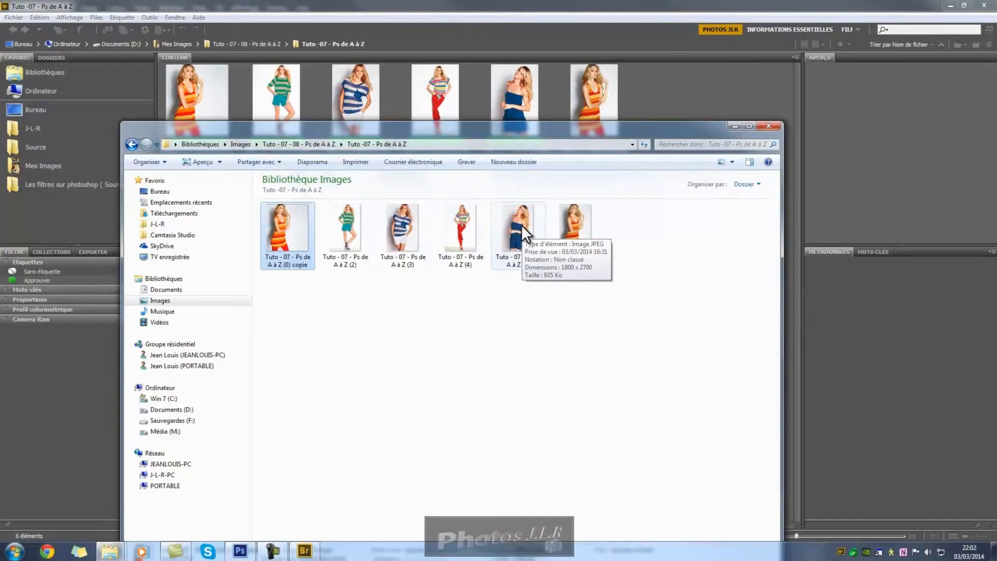
{"action": "left_click", "coordinate": [519, 227], "text": "shift"}
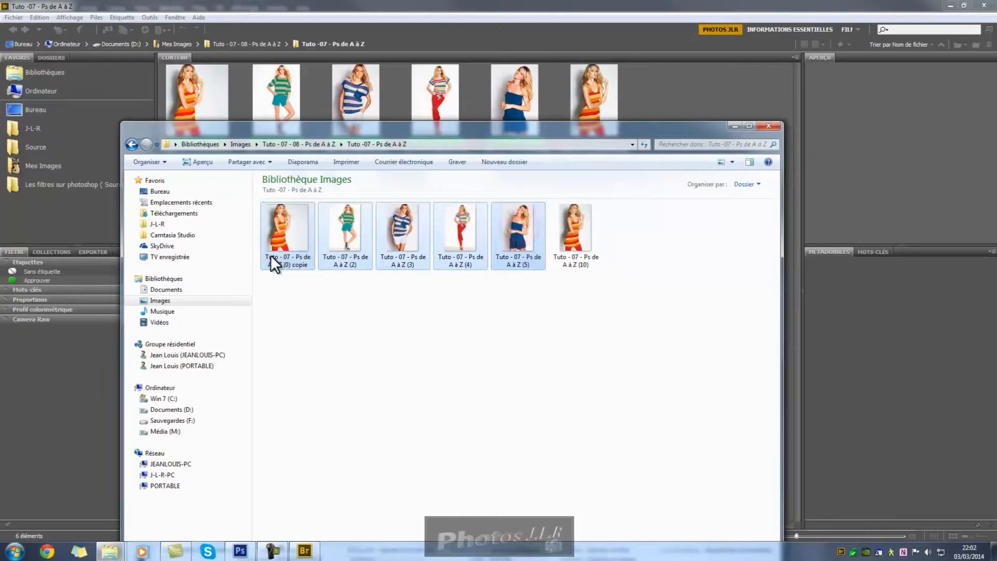
{"action": "left_click", "coordinate": [497, 348]}
{"action": "left_click_drag", "start_coordinate": [278, 298], "coordinate": [527, 213]}
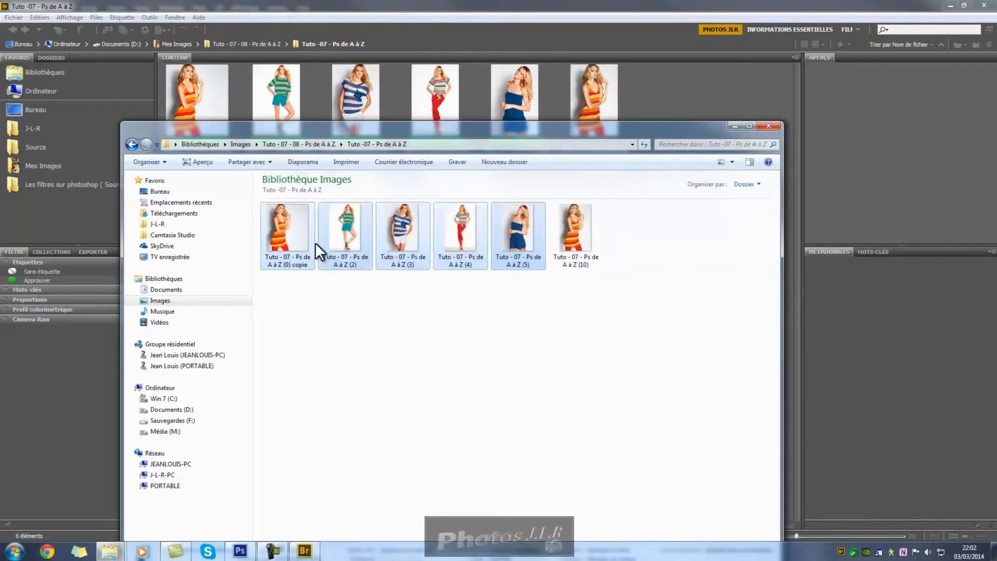
{"action": "right_click", "coordinate": [279, 229]}
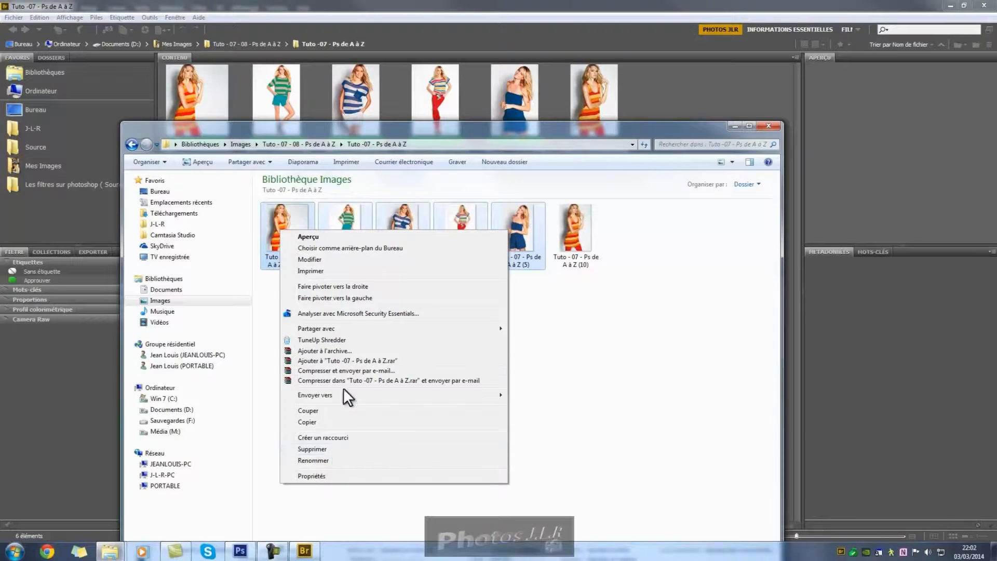
{"action": "left_click", "coordinate": [545, 328]}
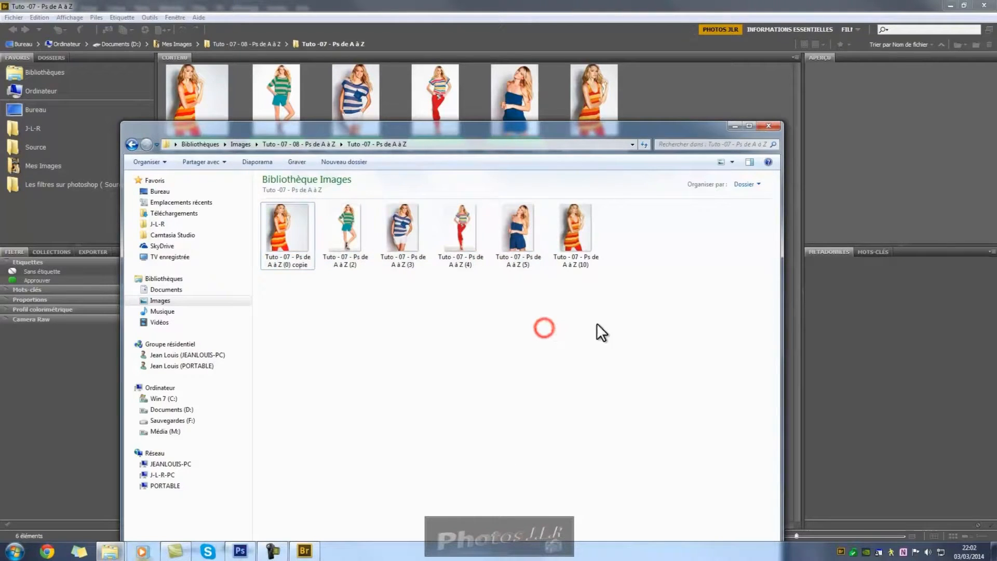
Examine which programs Explorer offers for opening the single photo "Tuto - 07 - Ps de A à Z (0) copie"
{"action": "right_click", "coordinate": [286, 219]}
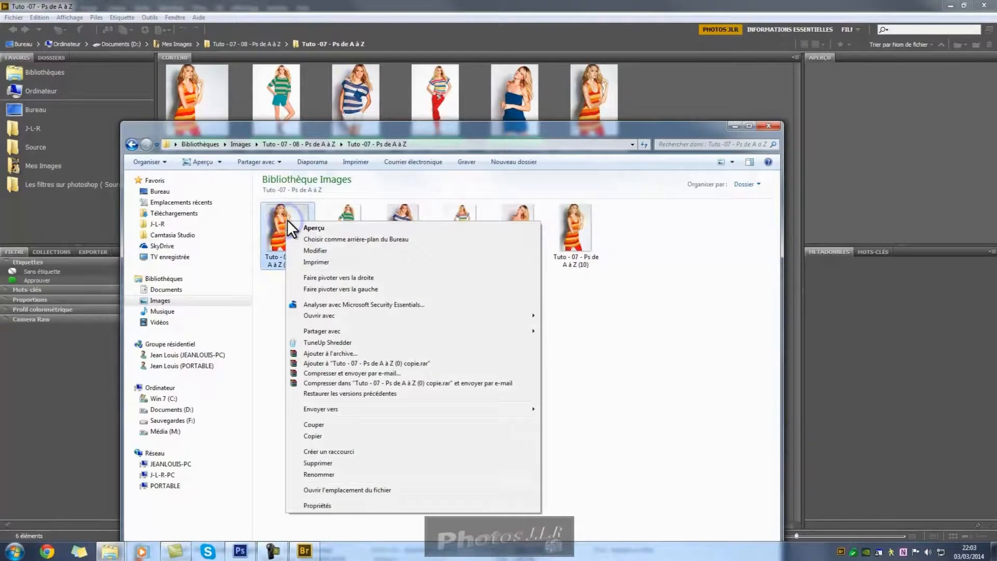
{"action": "mouse_move", "coordinate": [350, 314]}
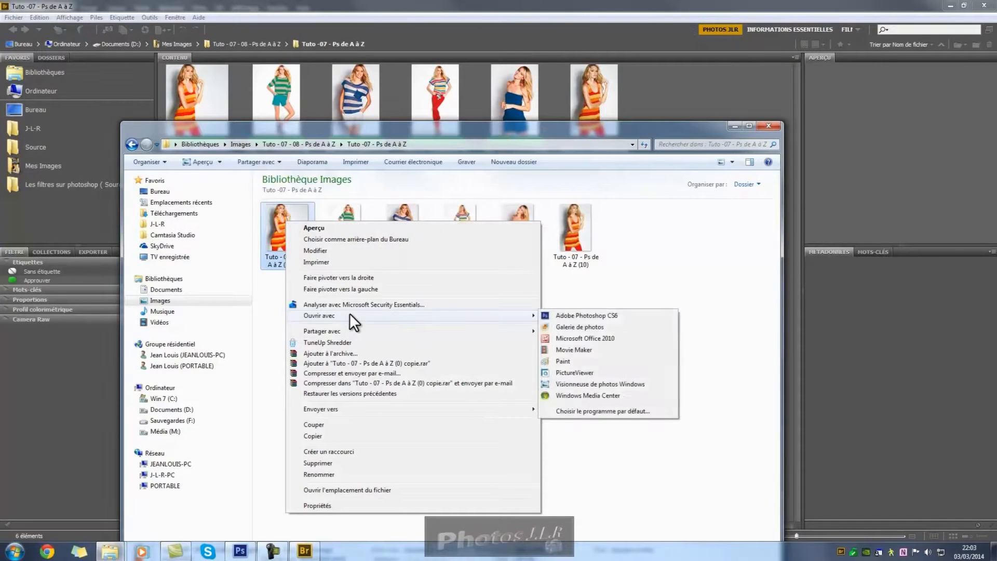
{"action": "left_click", "coordinate": [607, 289]}
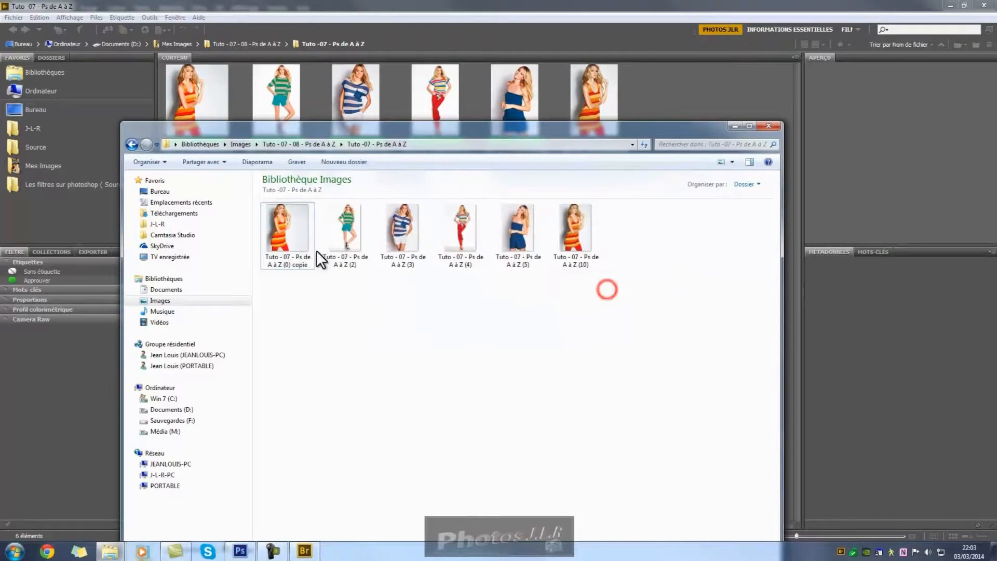
Recheck the operations Explorer offers for the five selected photos, (0) copie to (5), and close the Explorer window
{"action": "left_click_drag", "start_coordinate": [289, 294], "coordinate": [514, 209]}
{"action": "right_click", "coordinate": [475, 221]}
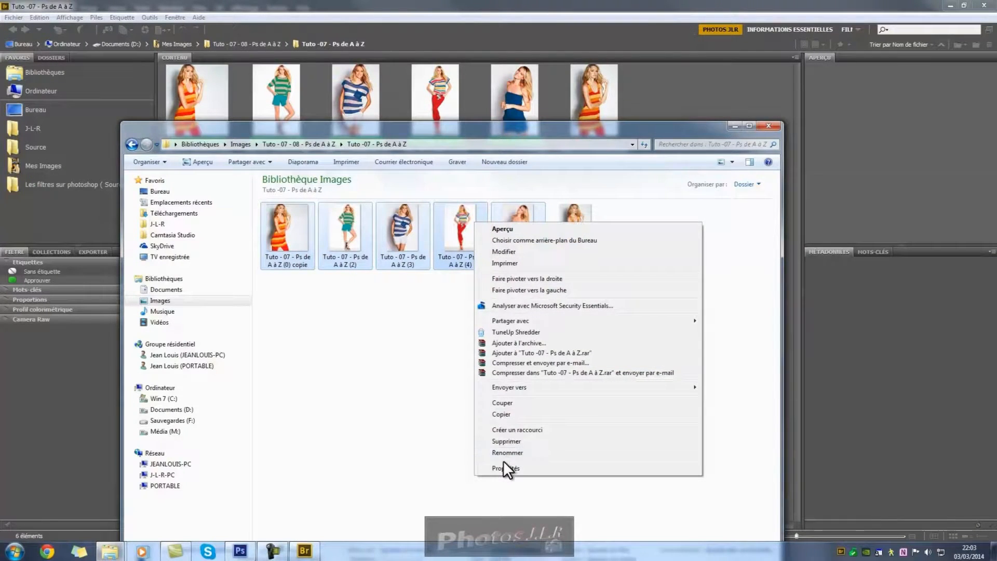
{"action": "left_click", "coordinate": [322, 372]}
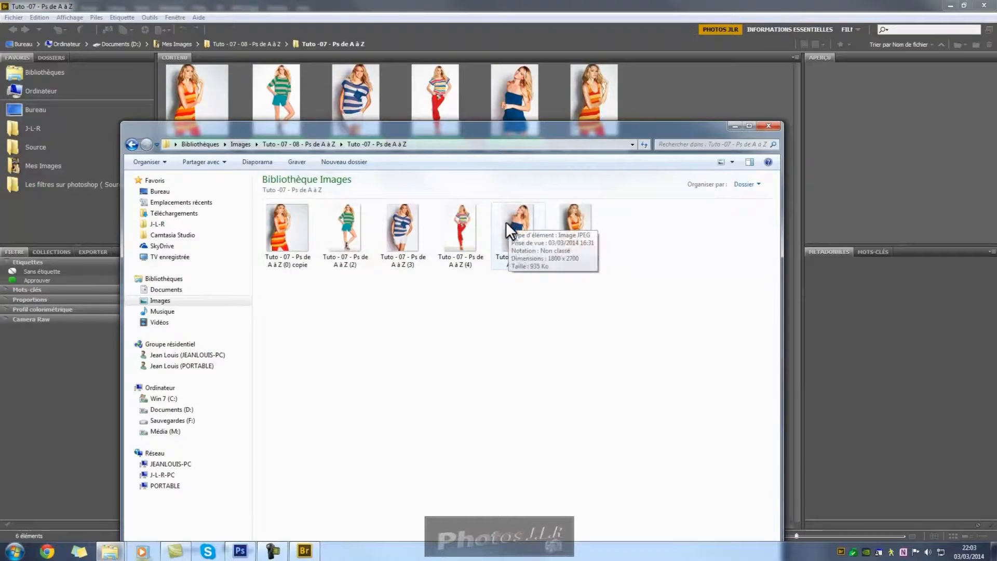
{"action": "left_click", "coordinate": [769, 126]}
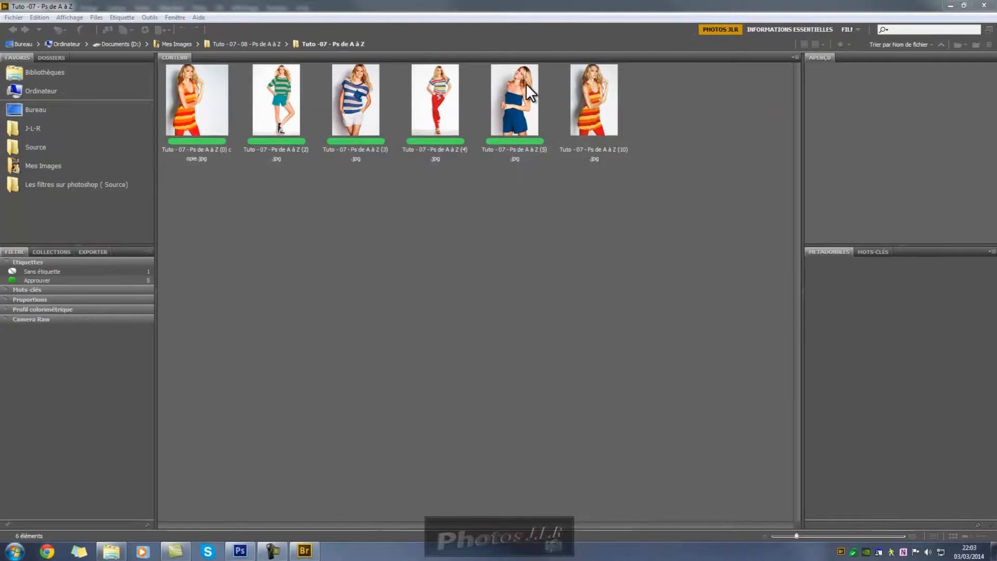
Open the five photos from "(0) copie.jpg" to "(5).jpg" together from Bridge in Adobe Photoshop CS6
{"action": "left_click", "coordinate": [201, 130]}
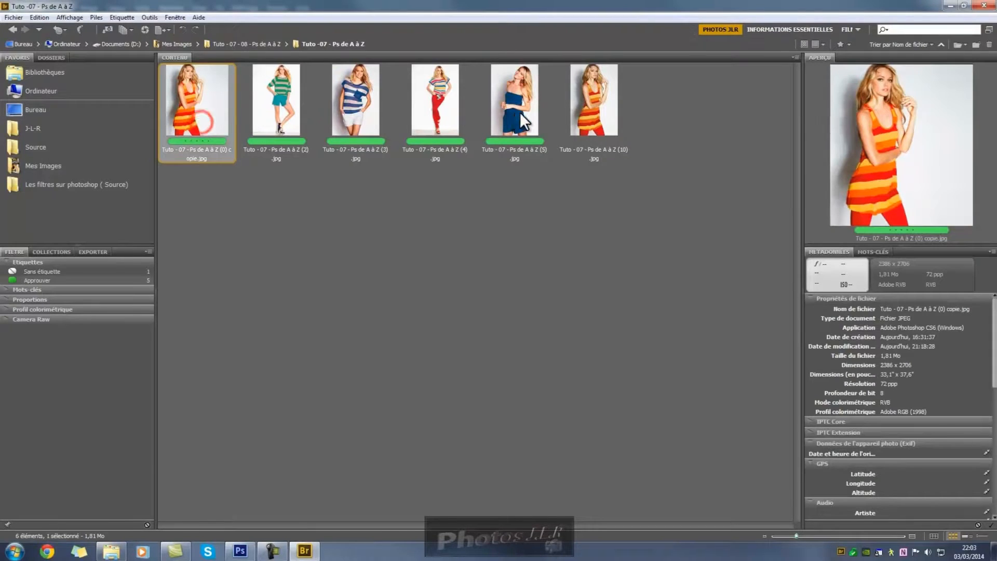
{"action": "left_click", "coordinate": [513, 107], "text": "shift"}
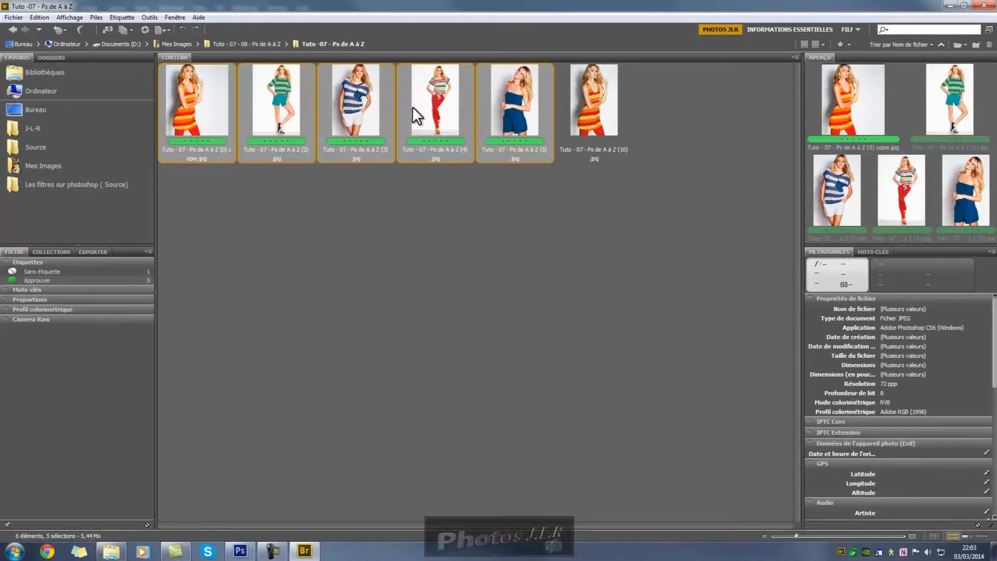
{"action": "left_click", "coordinate": [388, 264]}
{"action": "left_click_drag", "start_coordinate": [177, 172], "coordinate": [526, 84]}
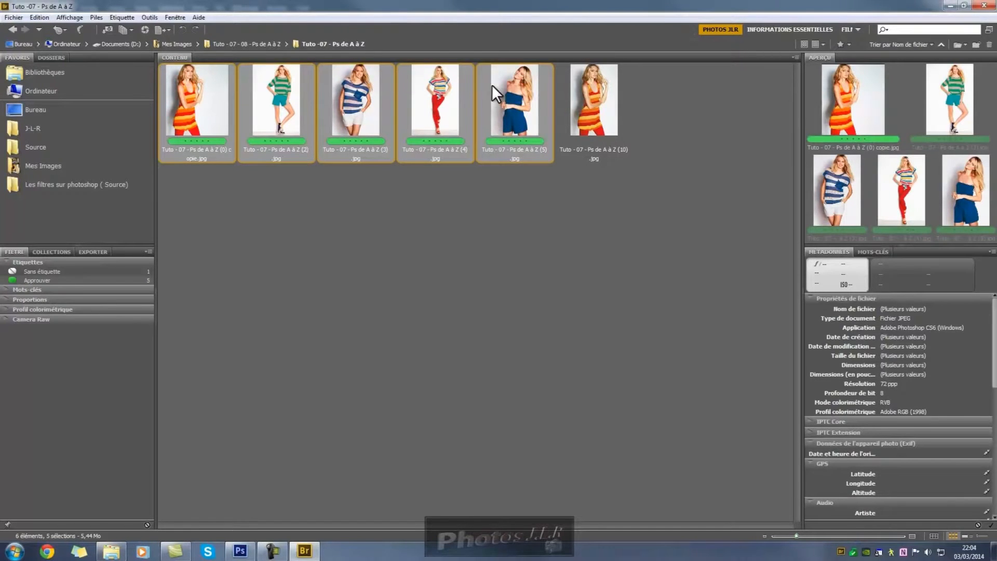
{"action": "right_click", "coordinate": [202, 96]}
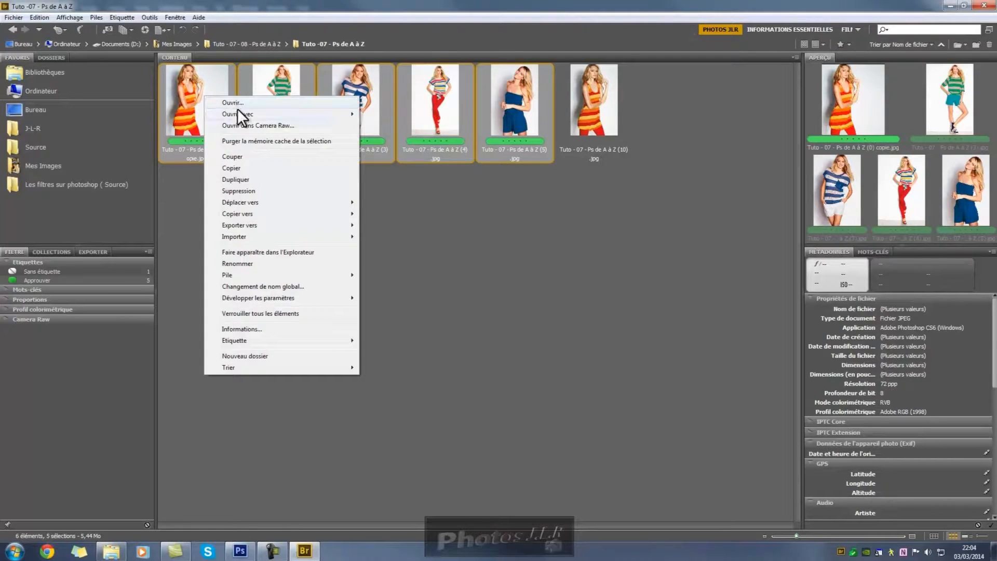
{"action": "mouse_move", "coordinate": [243, 114]}
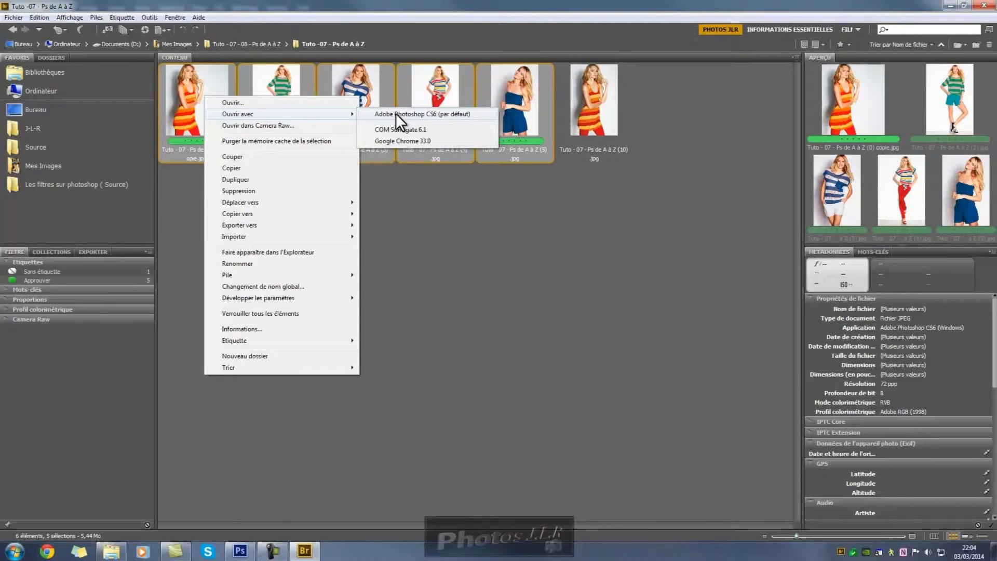
{"action": "left_click", "coordinate": [396, 114]}
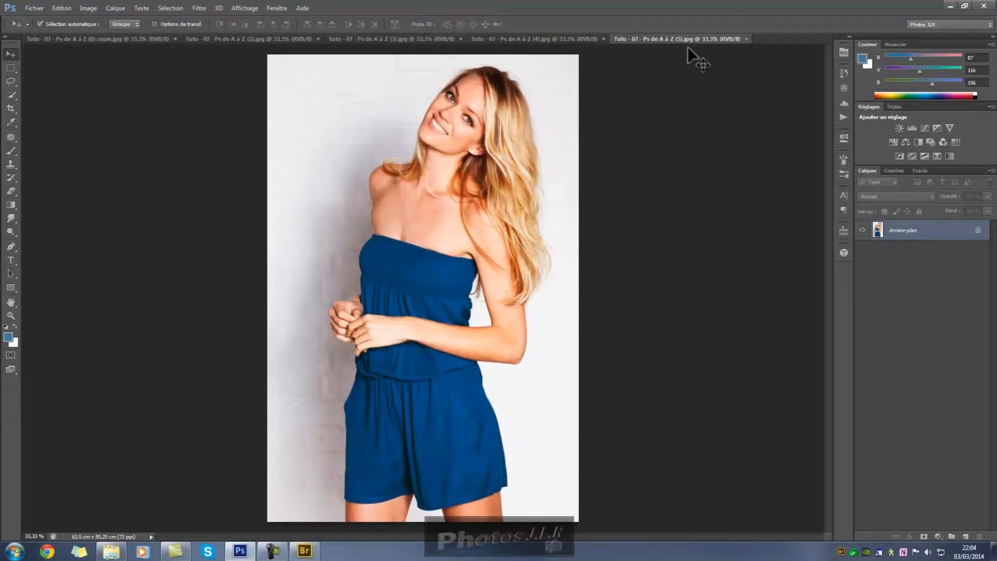
Switch to Bridge and try to open the unlabelled photo "Tuto - 07 - Ps de A à Z (10).jpg" in Photoshop
{"action": "left_click", "coordinate": [307, 552]}
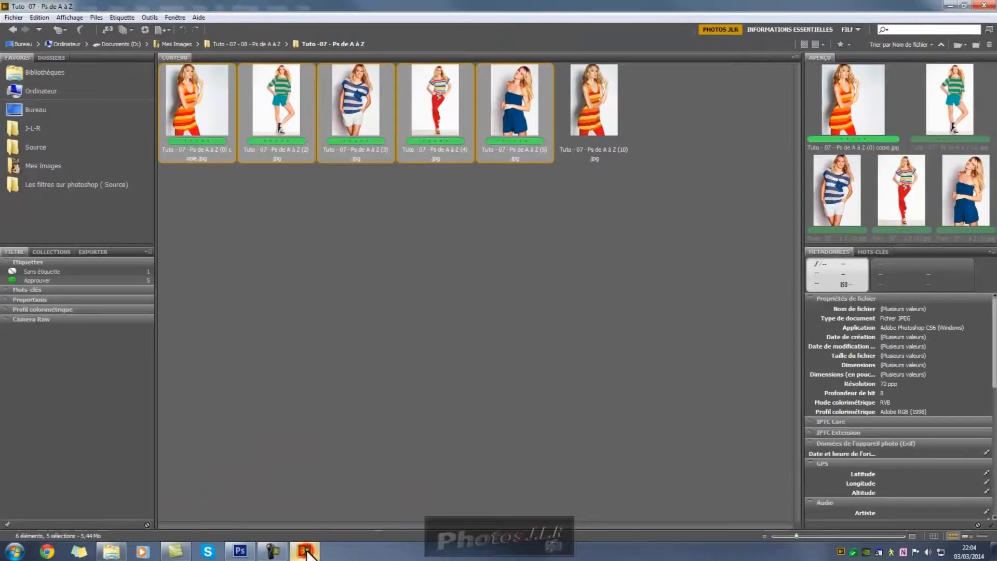
{"action": "left_click", "coordinate": [584, 309]}
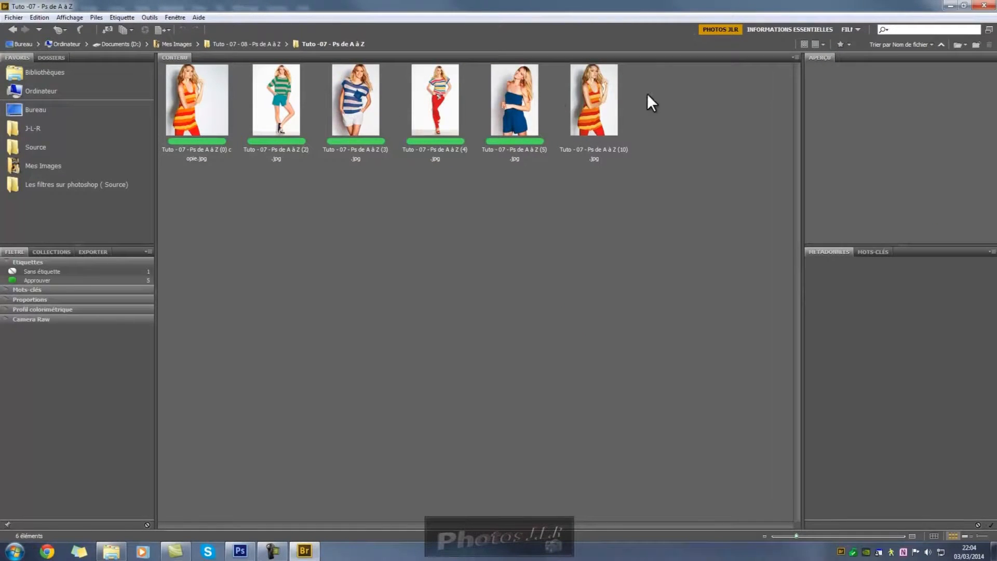
{"action": "right_click", "coordinate": [597, 92]}
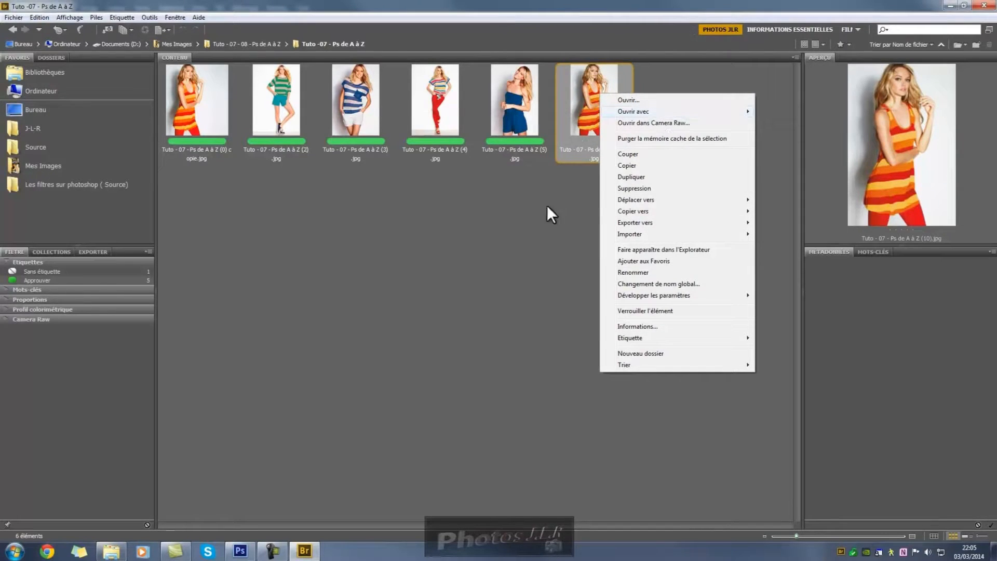
{"action": "key", "text": "Escape"}
{"action": "left_click", "coordinate": [552, 233]}
{"action": "left_click", "coordinate": [596, 90]}
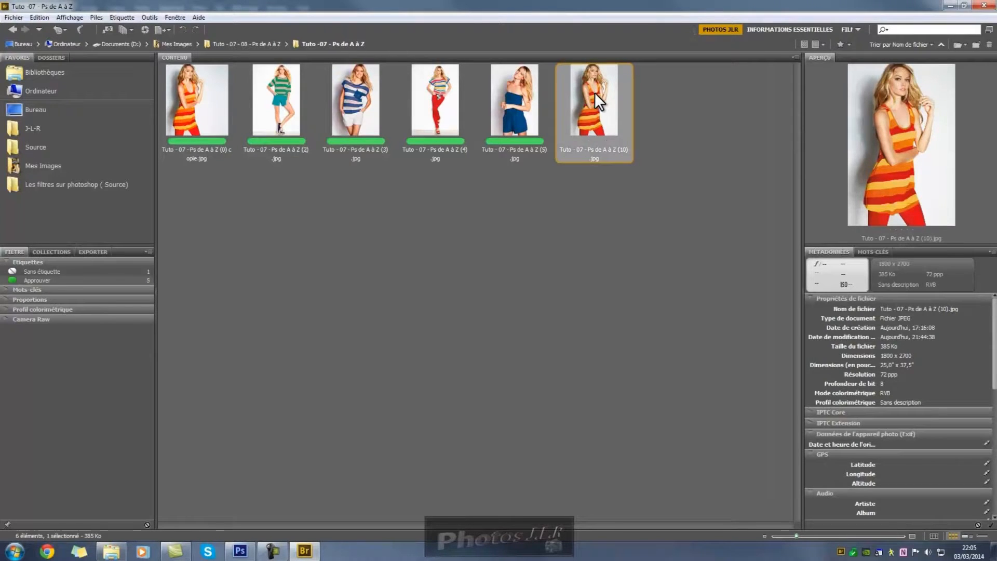
{"action": "double_click", "coordinate": [593, 92]}
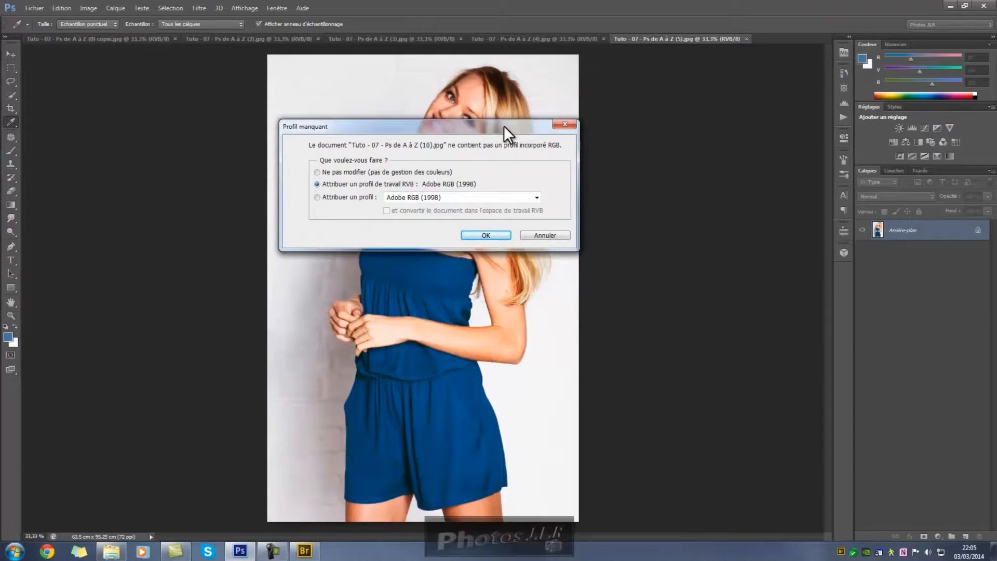
Examine the missing-profile options for photo (10), including the list of assignable RGB profiles, and cancel opening the photo
{"action": "left_click_drag", "start_coordinate": [502, 127], "coordinate": [646, 138]}
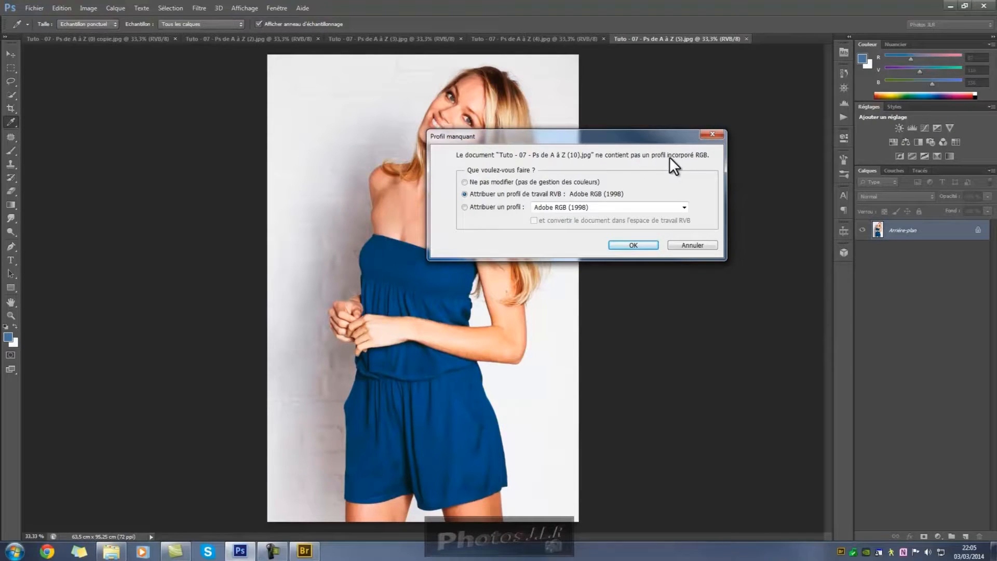
{"action": "left_click_drag", "start_coordinate": [565, 138], "coordinate": [615, 119]}
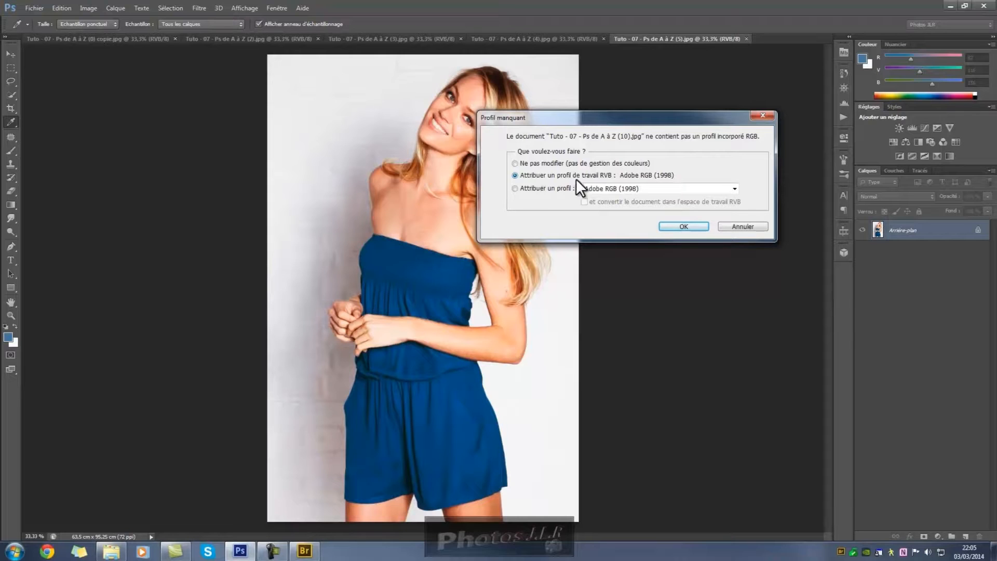
{"action": "left_click", "coordinate": [735, 190]}
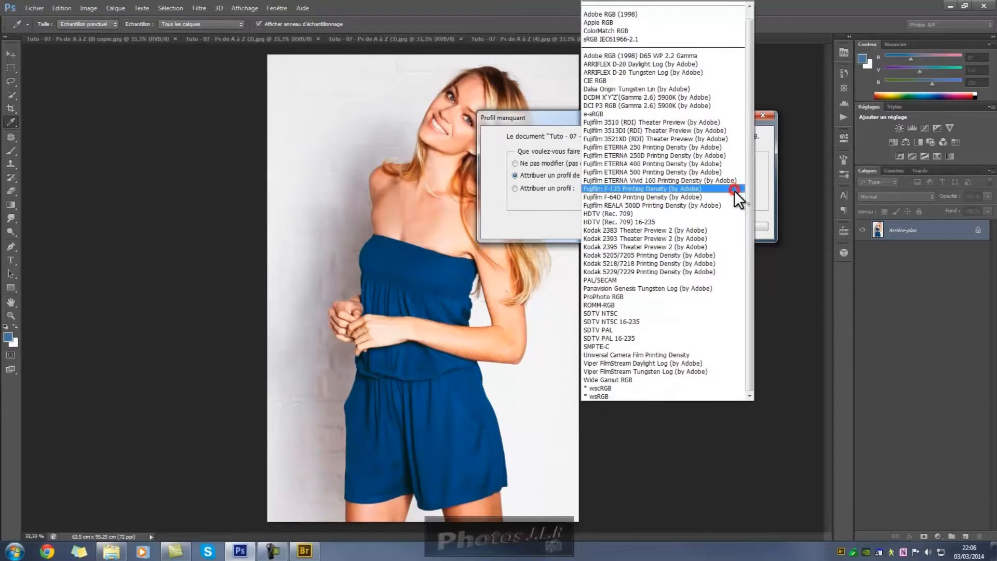
{"action": "left_click", "coordinate": [537, 195]}
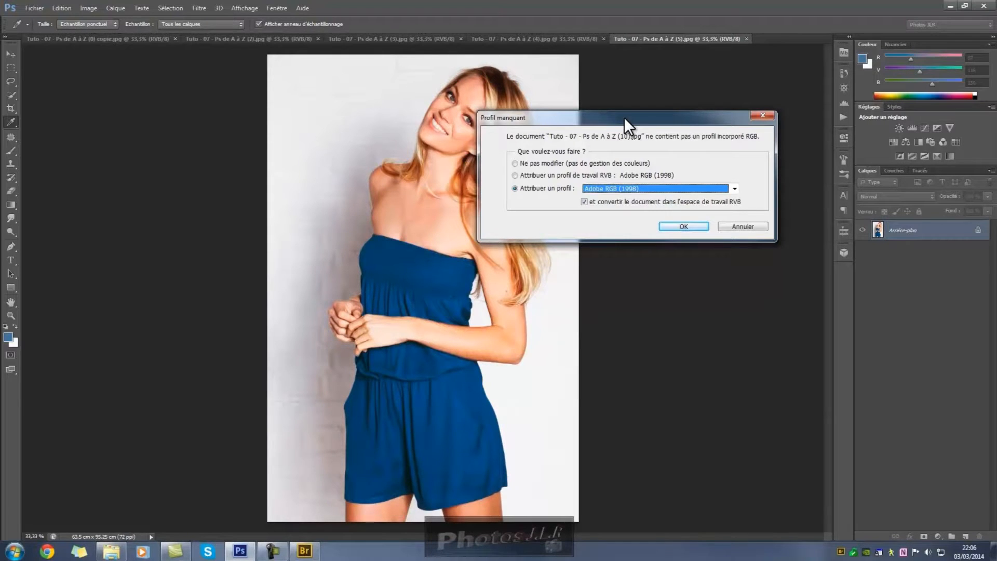
{"action": "left_click", "coordinate": [762, 115]}
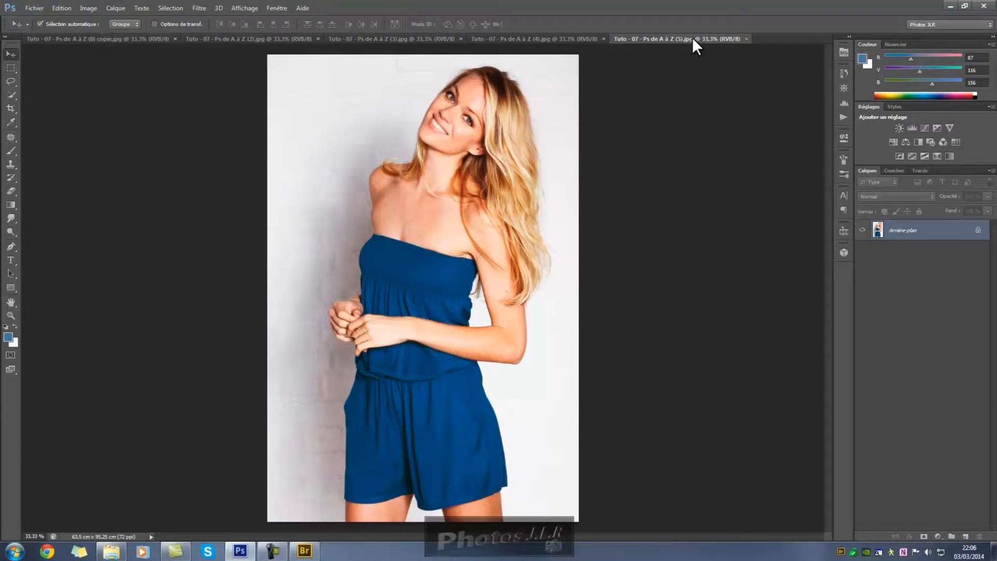
Make the (0) copie photo active and tile all five open photos vertically side by side
{"action": "left_click", "coordinate": [72, 39]}
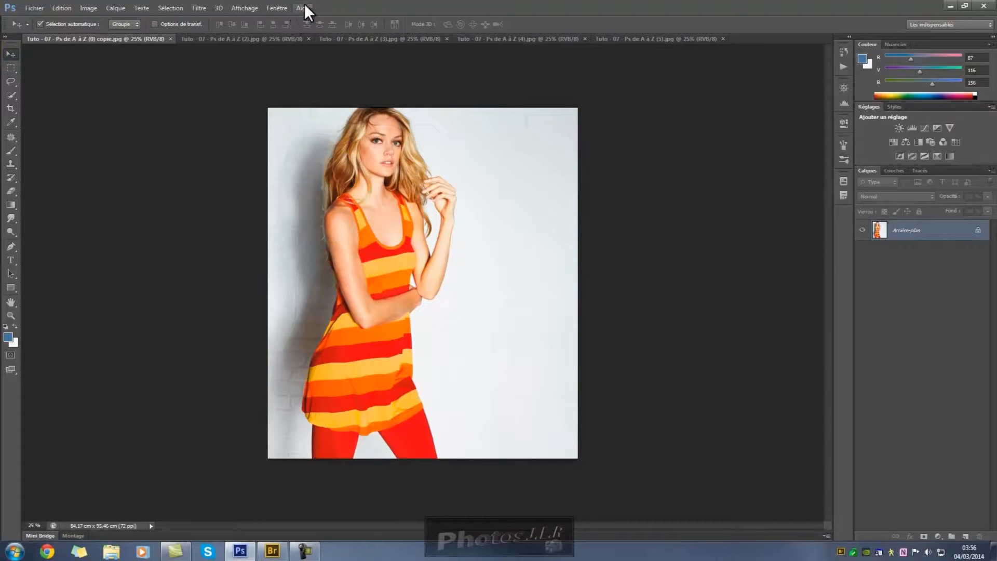
{"action": "left_click", "coordinate": [279, 8]}
{"action": "mouse_move", "coordinate": [285, 19]}
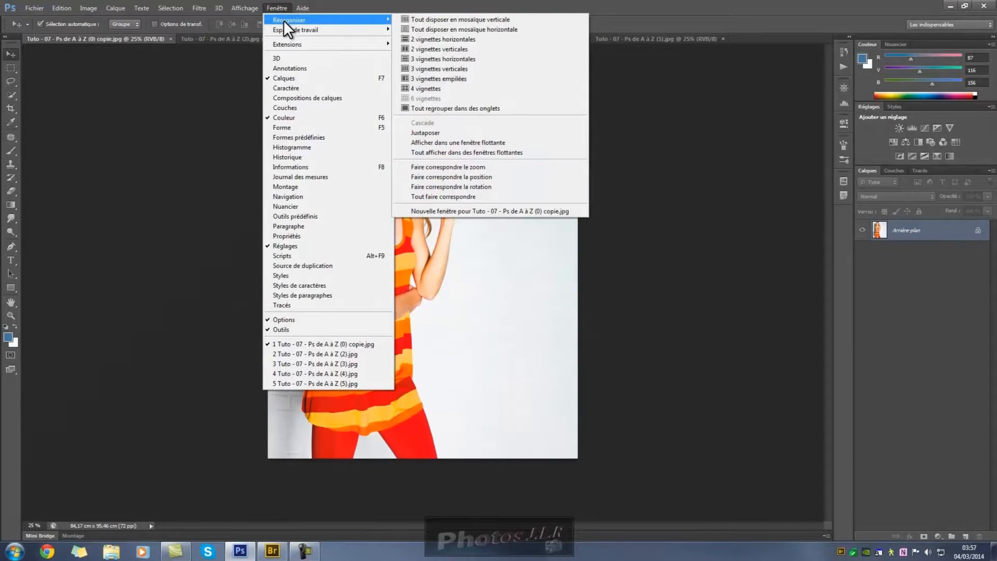
{"action": "left_click", "coordinate": [430, 18]}
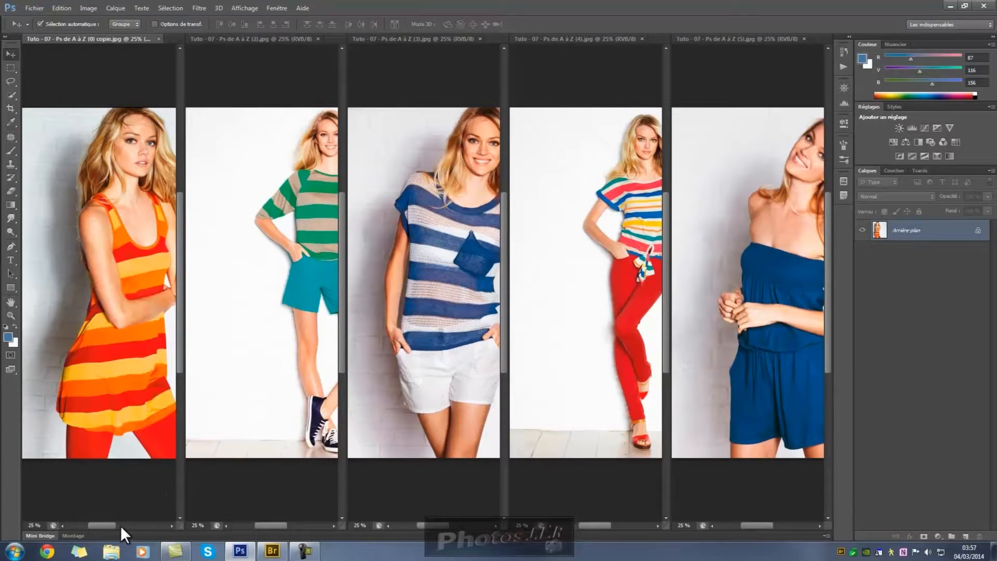
Reframe each tiled photo to show the empty background of (0) copie and the models in (2) to (5)
{"action": "left_click_drag", "start_coordinate": [107, 525], "coordinate": [136, 524]}
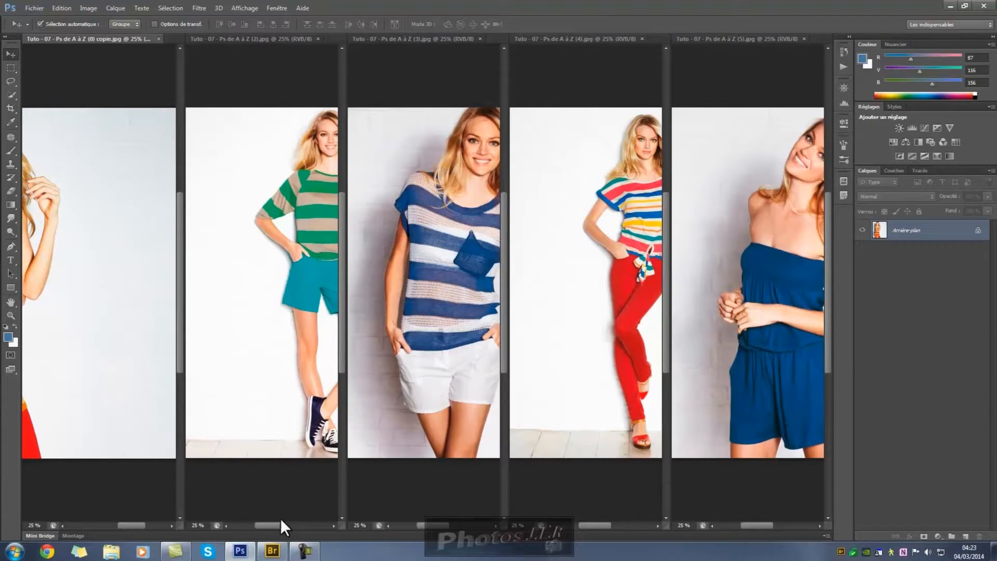
{"action": "left_click_drag", "start_coordinate": [269, 526], "coordinate": [282, 525]}
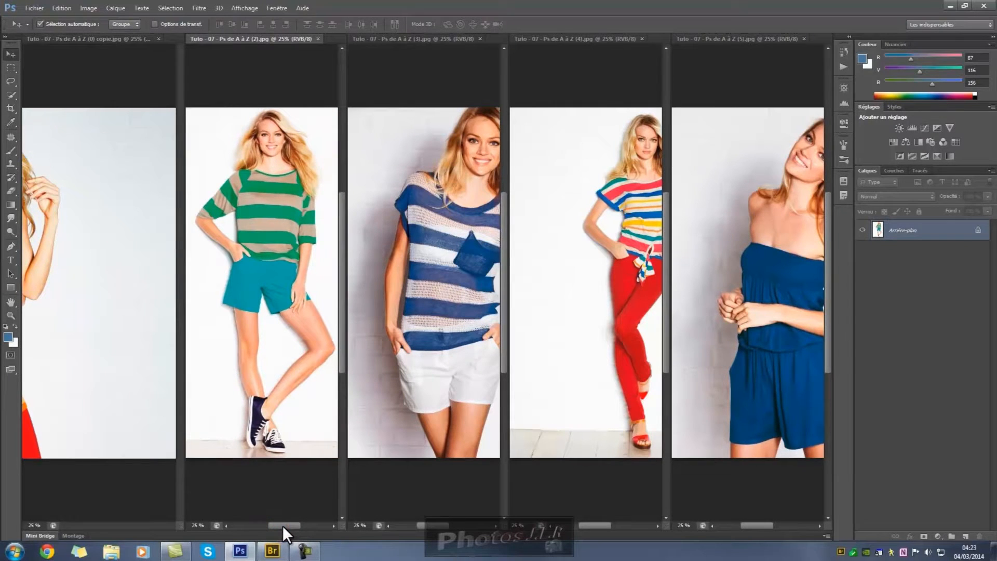
{"action": "left_click_drag", "start_coordinate": [429, 524], "coordinate": [440, 523]}
{"action": "left_click_drag", "start_coordinate": [599, 525], "coordinate": [606, 524]}
{"action": "left_click_drag", "start_coordinate": [752, 525], "coordinate": [771, 521]}
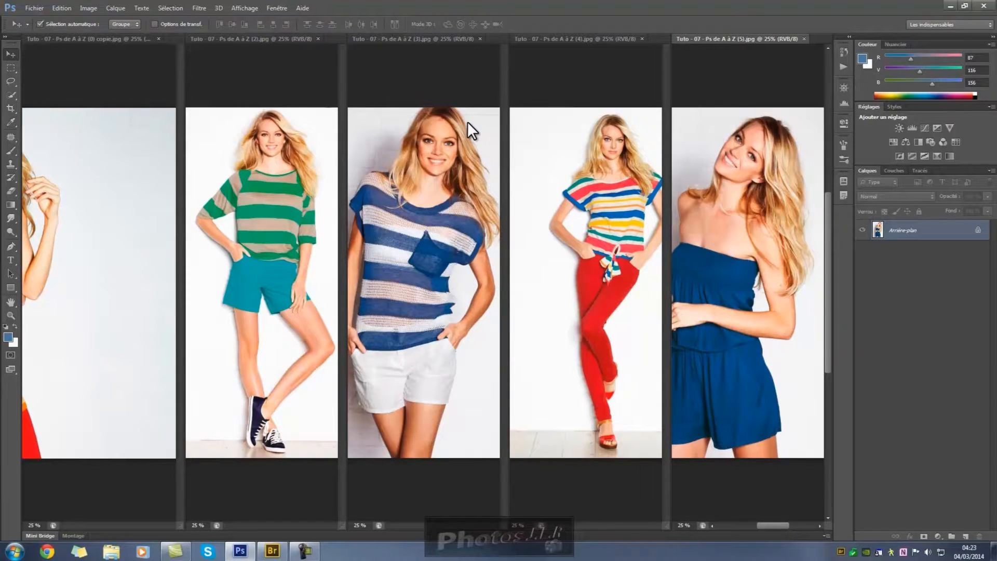
Draw a rectangular selection about 21 by 20.3 cm around the model's head in photo (3)
{"action": "left_click", "coordinate": [11, 67]}
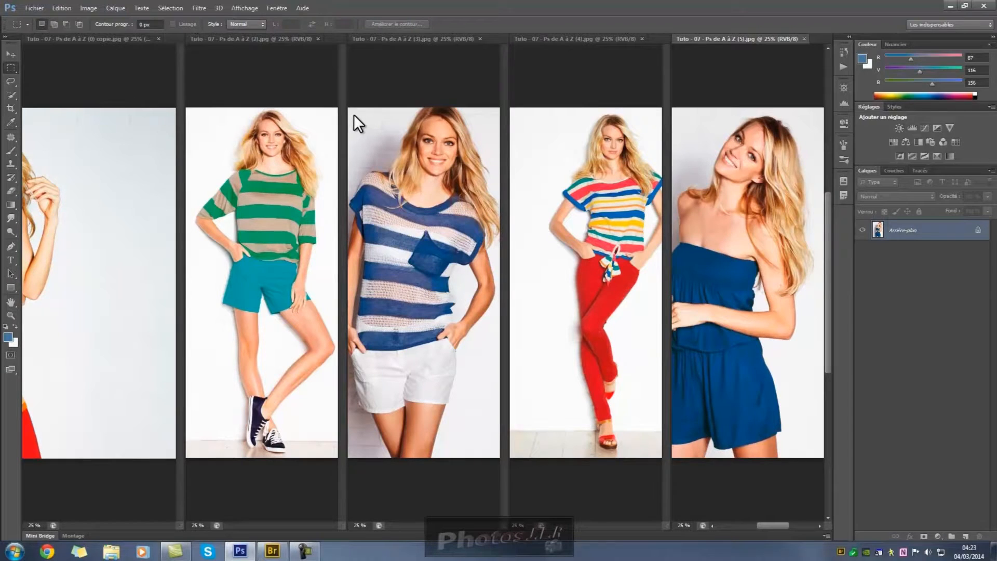
{"action": "left_click", "coordinate": [393, 108]}
{"action": "left_click_drag", "start_coordinate": [397, 108], "coordinate": [480, 184]}
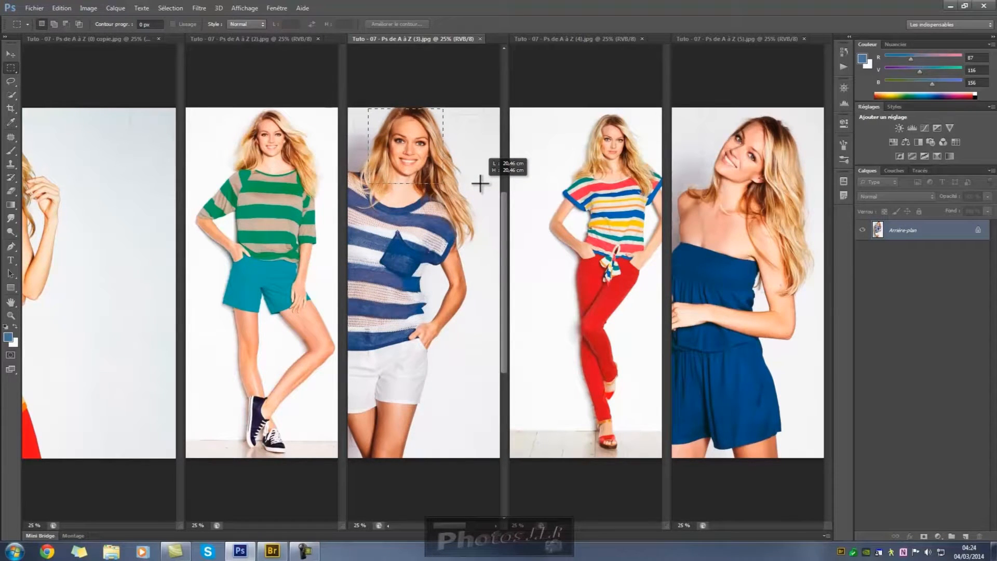
{"action": "left_click_drag", "start_coordinate": [480, 183], "coordinate": [465, 183]}
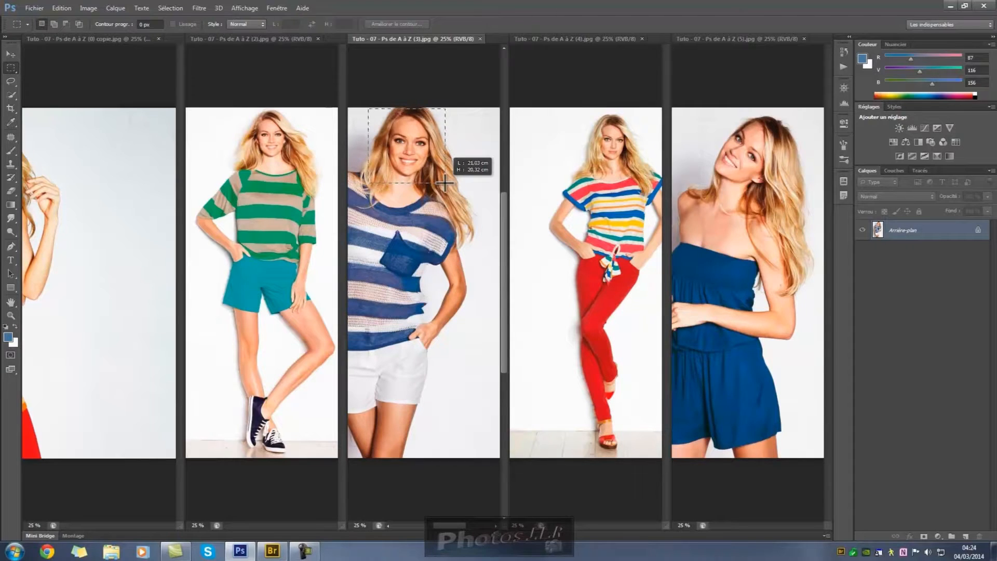
{"action": "left_click_drag", "start_coordinate": [448, 182], "coordinate": [449, 200]}
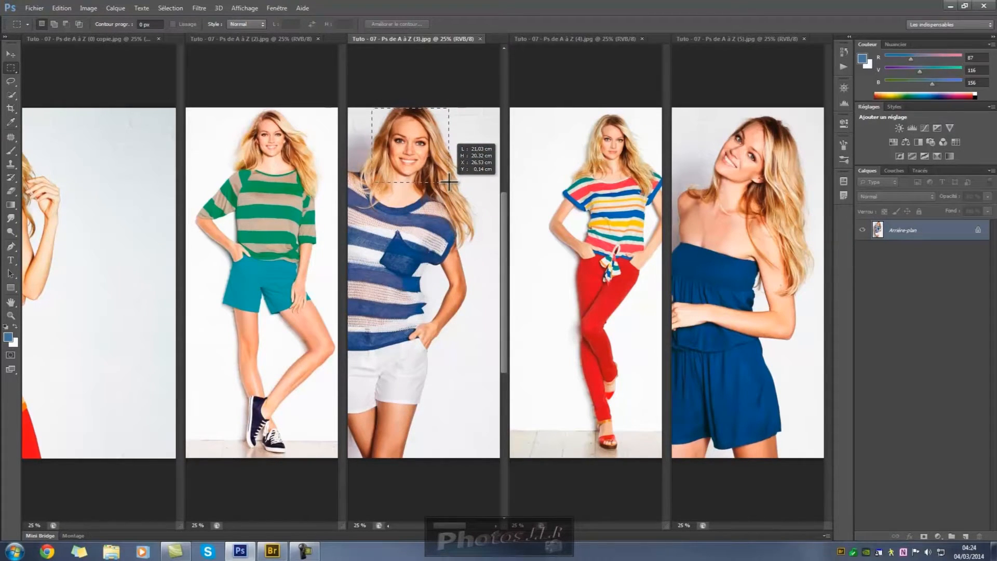
{"action": "left_click_drag", "start_coordinate": [447, 183], "coordinate": [449, 183]}
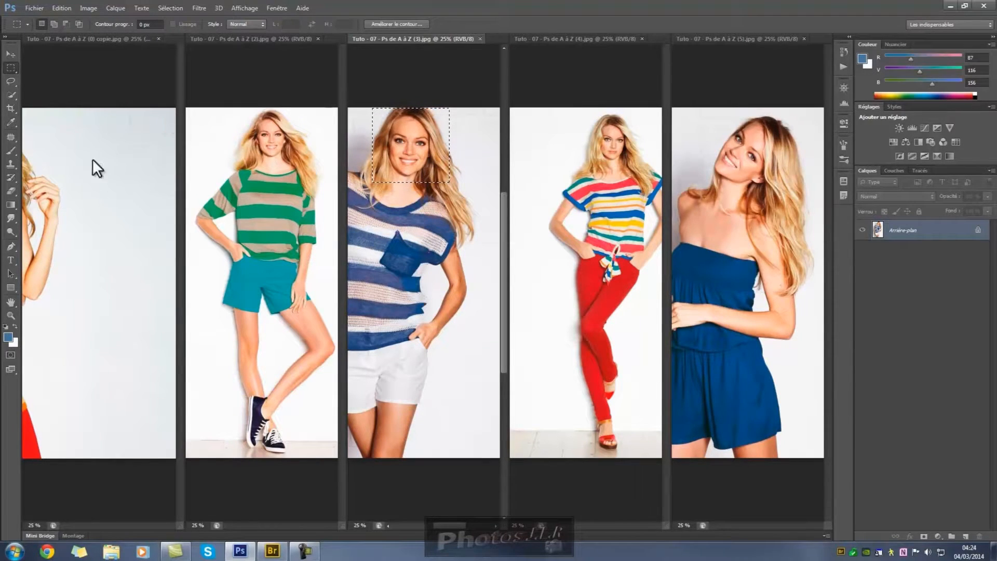
Copy the selected head from photo (3) onto the upper part of the empty background in (0) copie
{"action": "left_click", "coordinate": [9, 52]}
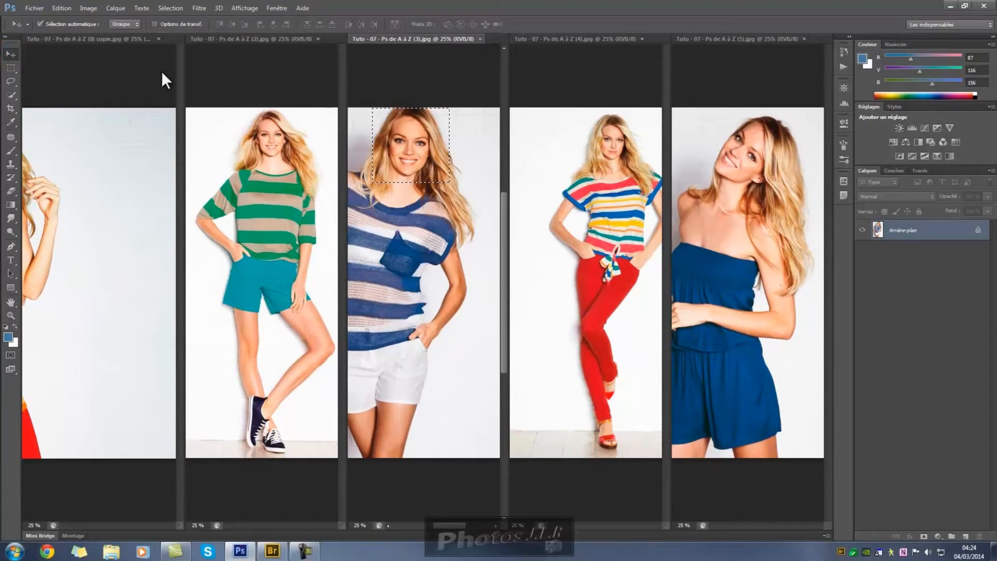
{"action": "left_click_drag", "start_coordinate": [417, 146], "coordinate": [101, 157]}
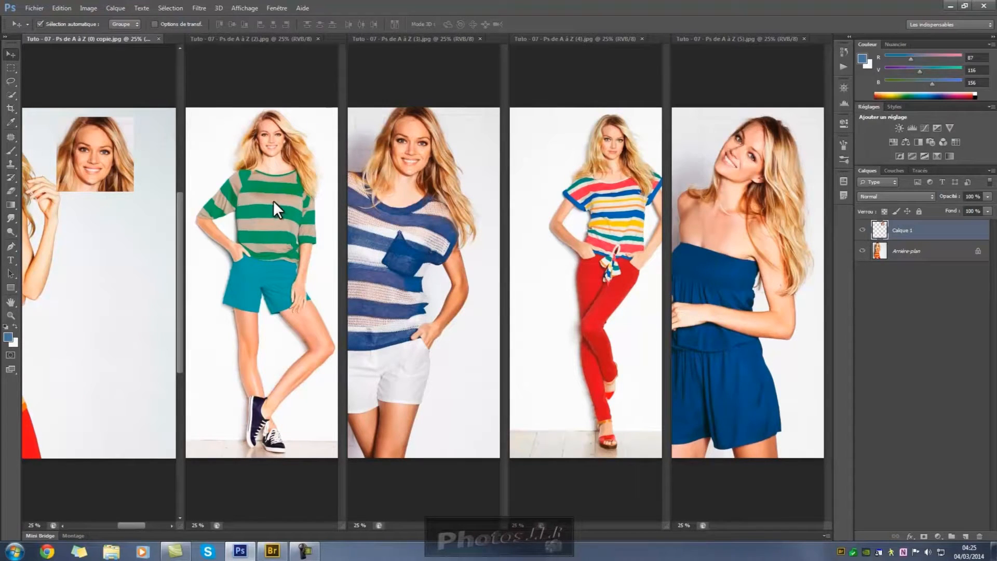
Transfer the selection outline from photo (3) to the head in photo (2) and copy that head below the first one in (0) copie
{"action": "left_click", "coordinate": [417, 276]}
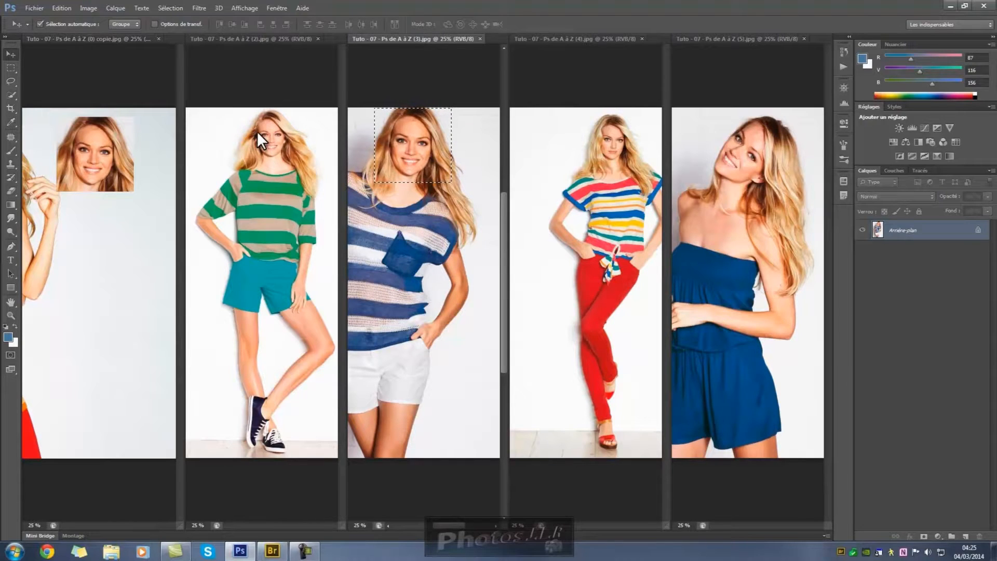
{"action": "left_click", "coordinate": [11, 67]}
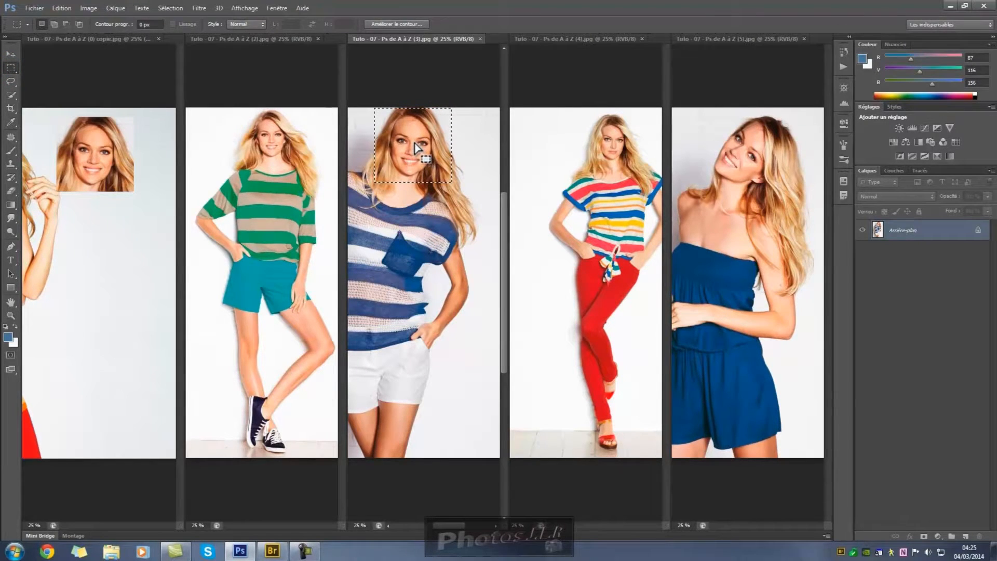
{"action": "left_click_drag", "start_coordinate": [415, 150], "coordinate": [276, 159]}
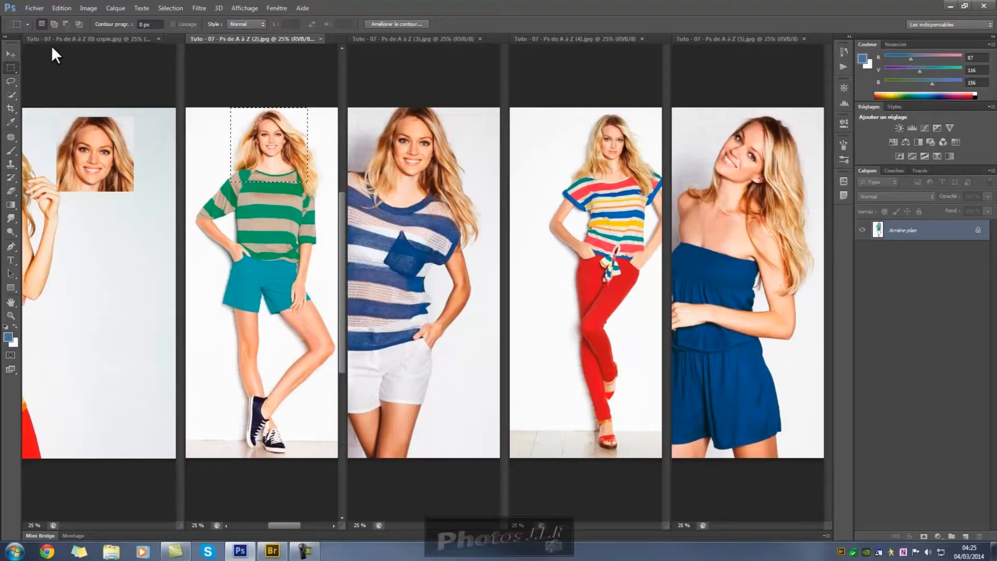
{"action": "left_click", "coordinate": [11, 52]}
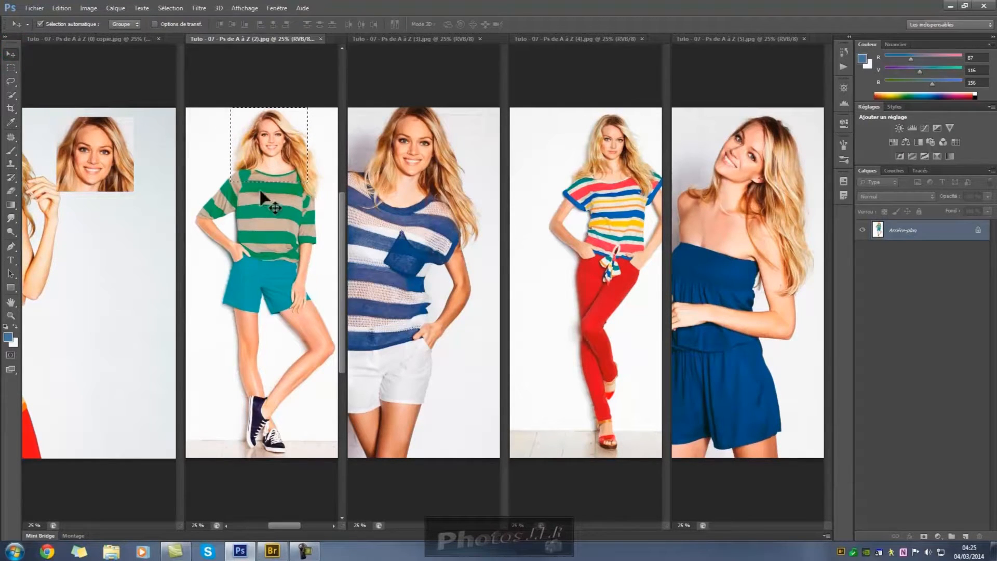
{"action": "left_click_drag", "start_coordinate": [282, 154], "coordinate": [105, 225]}
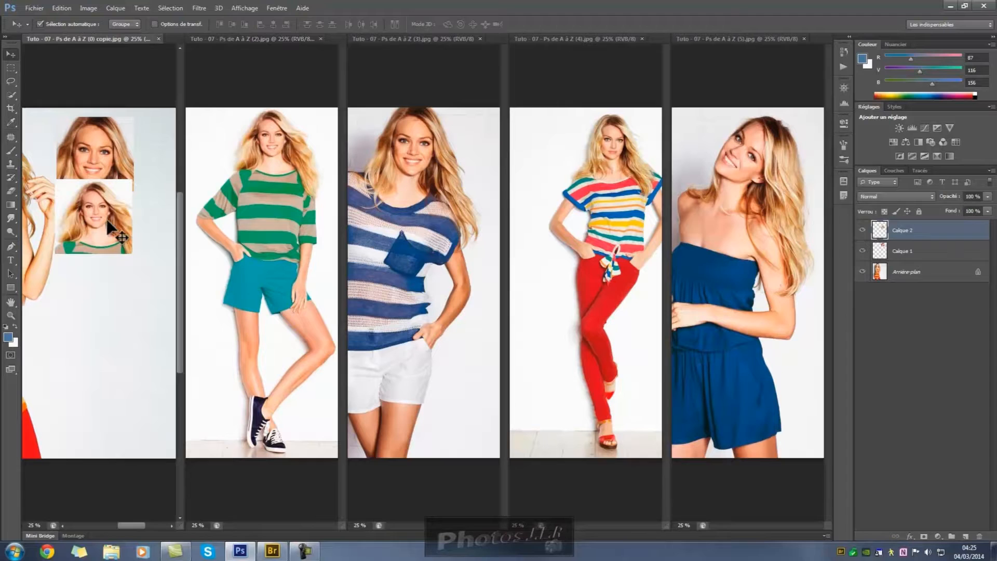
Transfer the selection outline from photo (2) to the head in photo (4) and copy that head below the second one in (0) copie
{"action": "left_click", "coordinate": [289, 253]}
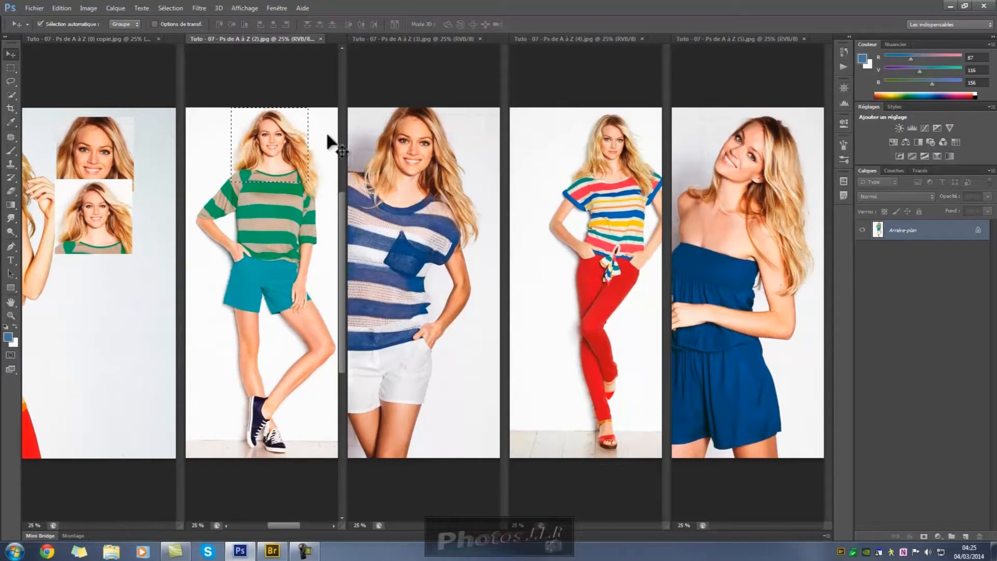
{"action": "left_click", "coordinate": [10, 68]}
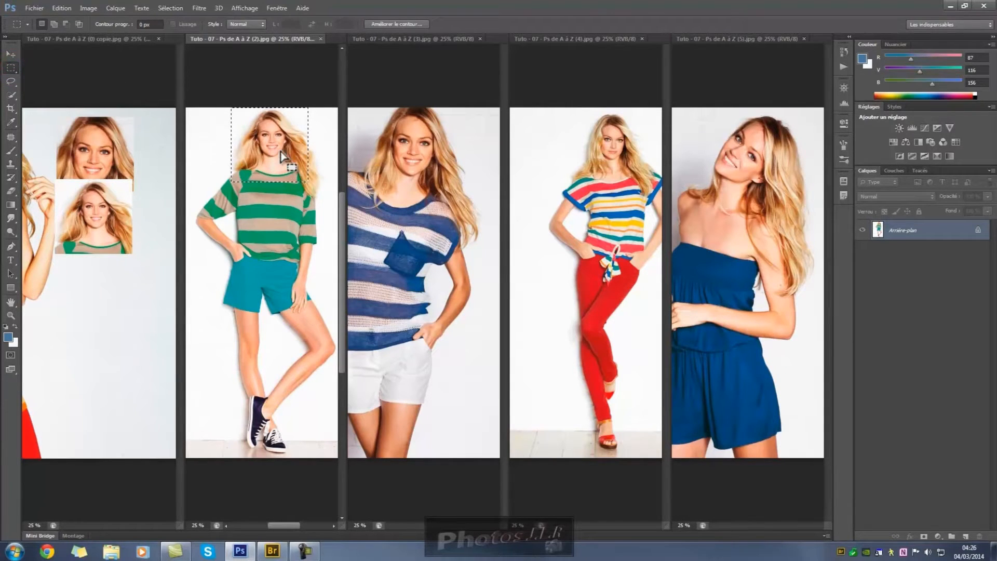
{"action": "left_click_drag", "start_coordinate": [277, 162], "coordinate": [605, 166]}
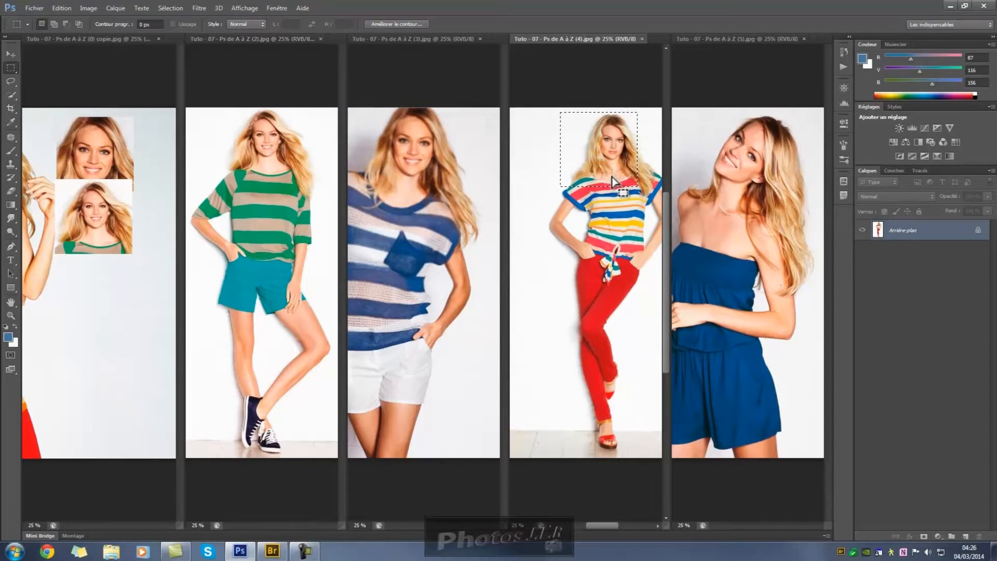
{"action": "left_click_drag", "start_coordinate": [612, 172], "coordinate": [620, 171]}
{"action": "left_click", "coordinate": [11, 54]}
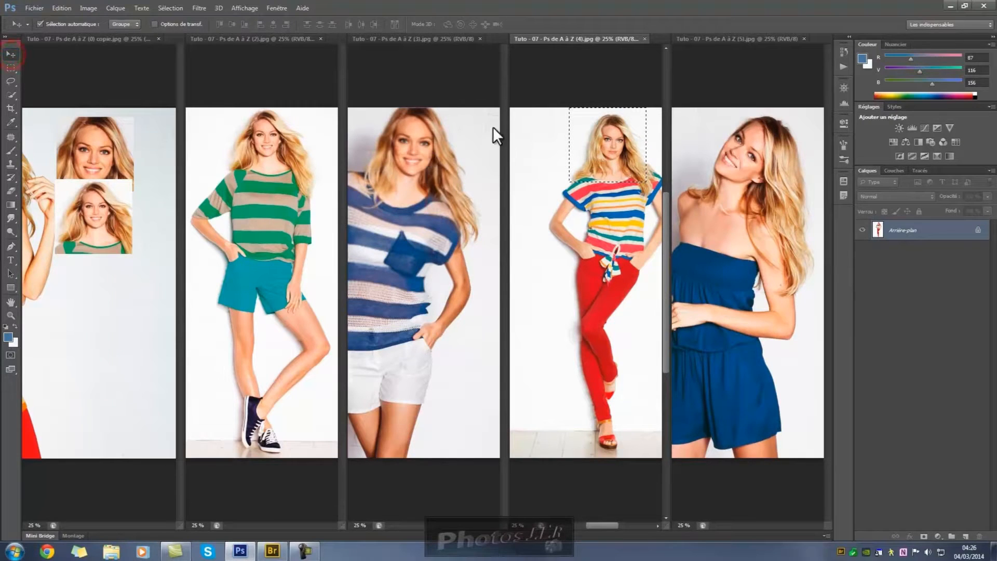
{"action": "left_click_drag", "start_coordinate": [609, 144], "coordinate": [98, 295]}
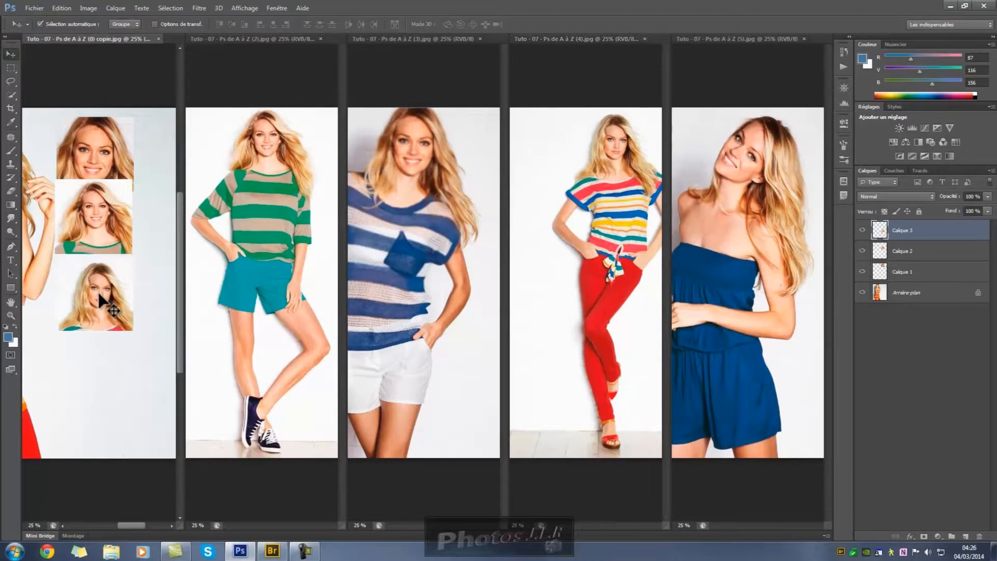
Transfer the selection outline from photo (4) to the head in photo (5) and copy that head below the third one in (0) copie
{"action": "left_click", "coordinate": [578, 276]}
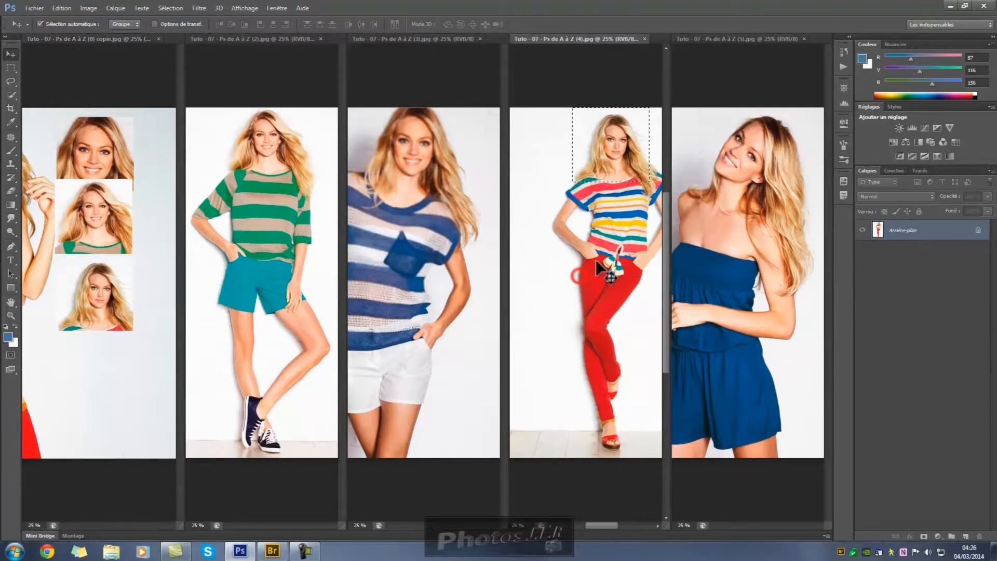
{"action": "left_click", "coordinate": [11, 67]}
{"action": "left_click_drag", "start_coordinate": [601, 144], "coordinate": [755, 149]}
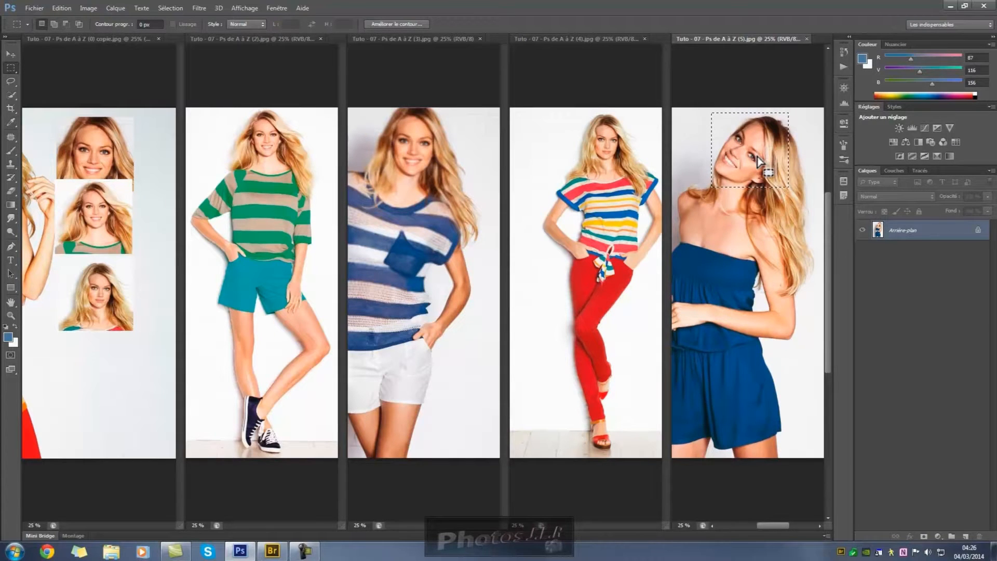
{"action": "left_click", "coordinate": [9, 53]}
{"action": "left_click_drag", "start_coordinate": [743, 138], "coordinate": [101, 380]}
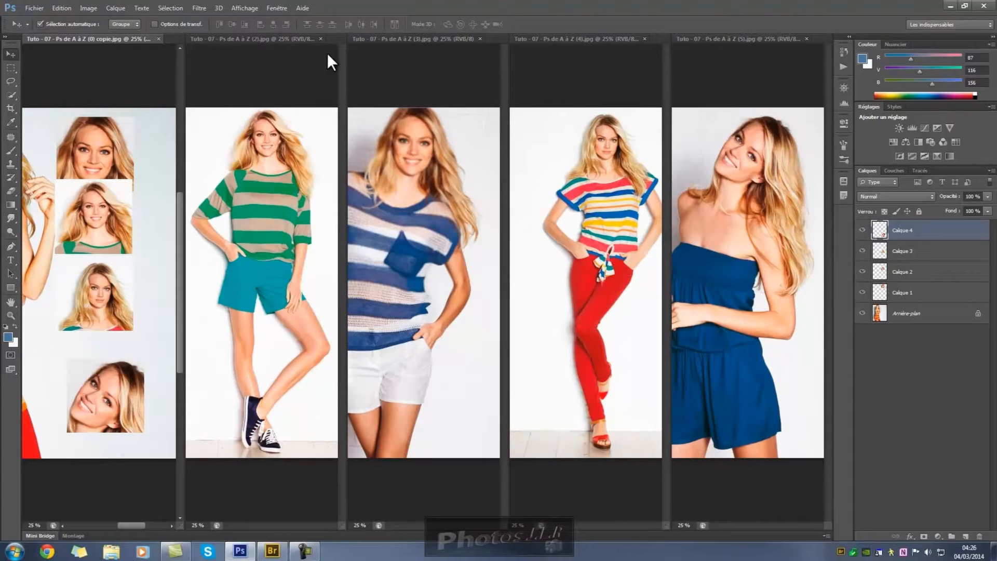
Close photos (2), (3), (4) and (5) without saving any changes, keeping only (0) copie open
{"action": "left_click", "coordinate": [320, 39]}
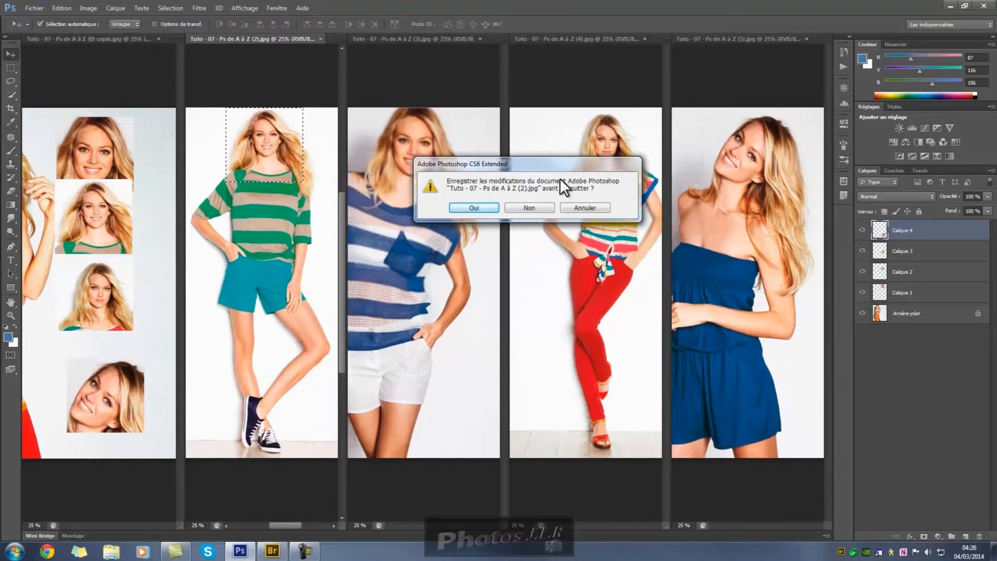
{"action": "left_click", "coordinate": [526, 206]}
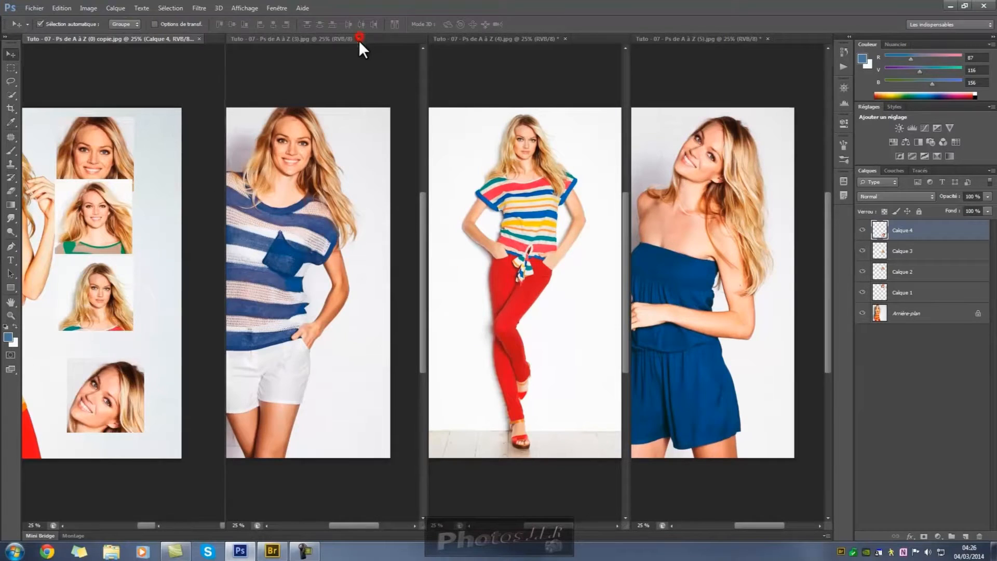
{"action": "left_click", "coordinate": [359, 39]}
{"action": "left_click", "coordinate": [431, 39]}
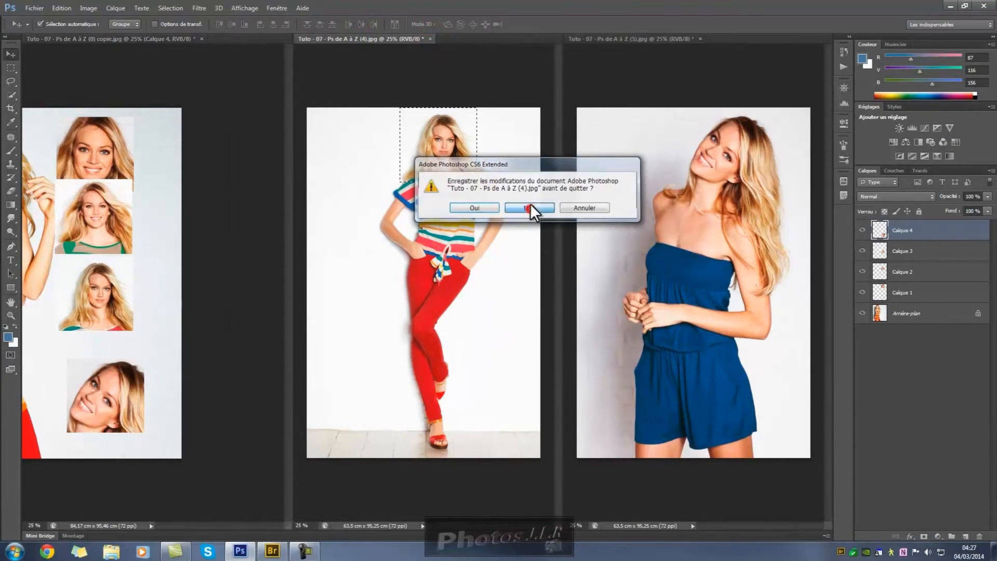
{"action": "left_click", "coordinate": [530, 207]}
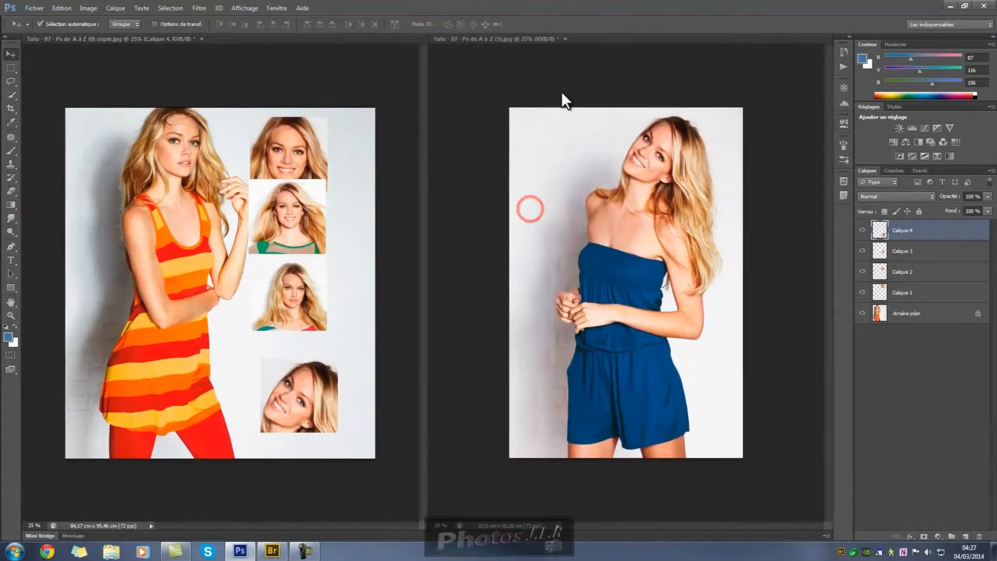
{"action": "left_click", "coordinate": [565, 37]}
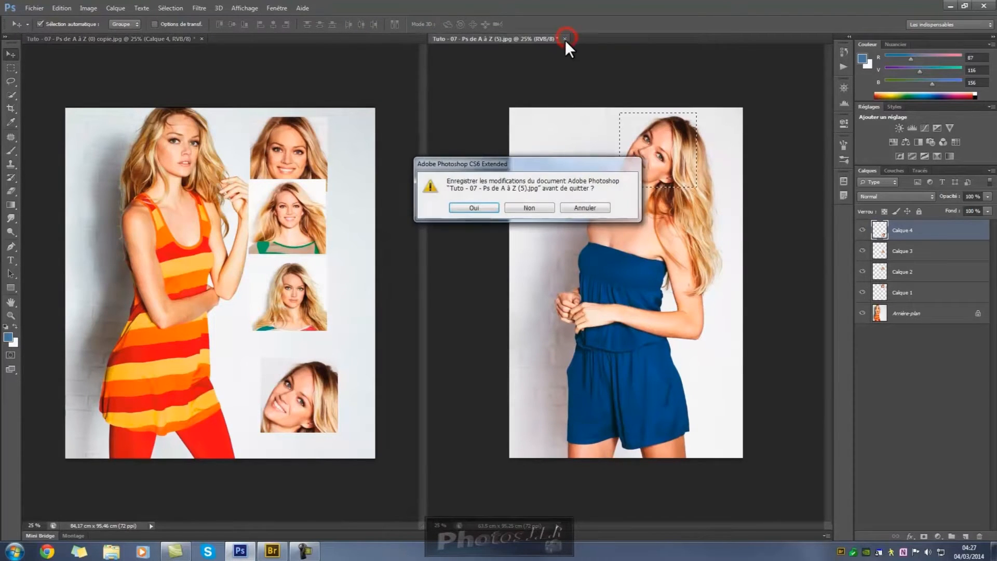
{"action": "left_click", "coordinate": [532, 208]}
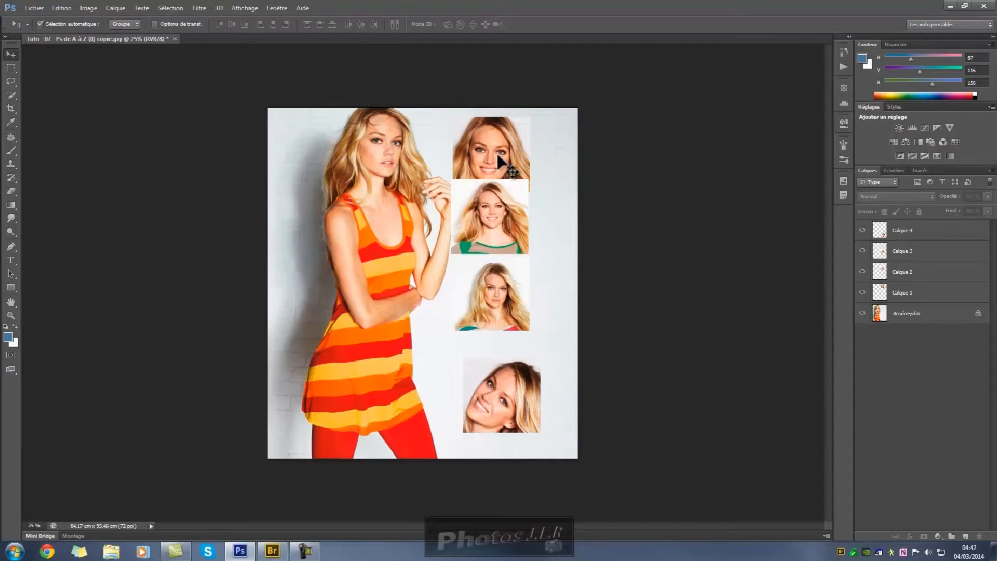
Move the first head up and towards the photo's right edge, and shift the second and third heads slightly down to separate the images
{"action": "left_click", "coordinate": [906, 293]}
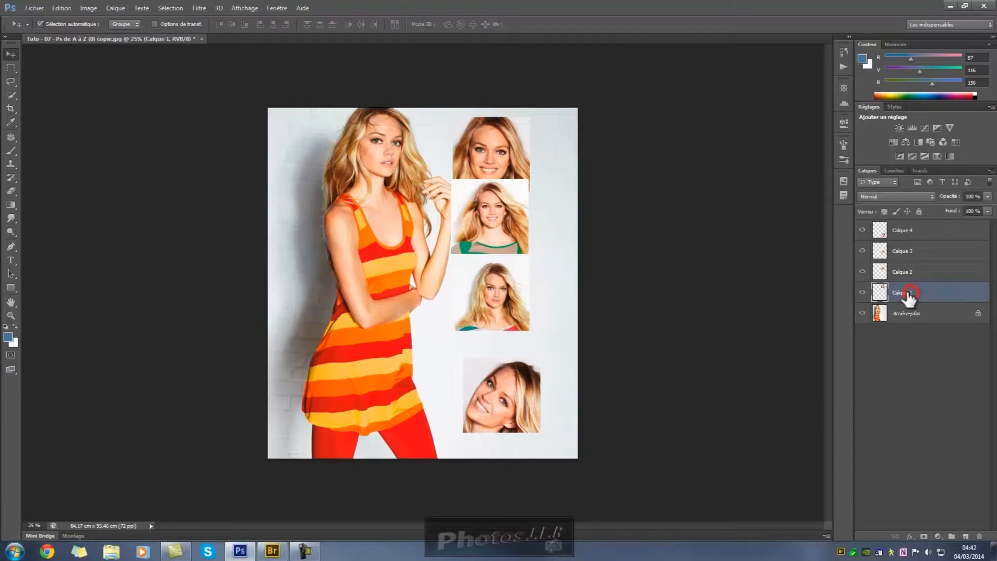
{"action": "left_click", "coordinate": [495, 150]}
{"action": "left_click_drag", "start_coordinate": [498, 150], "coordinate": [520, 145]}
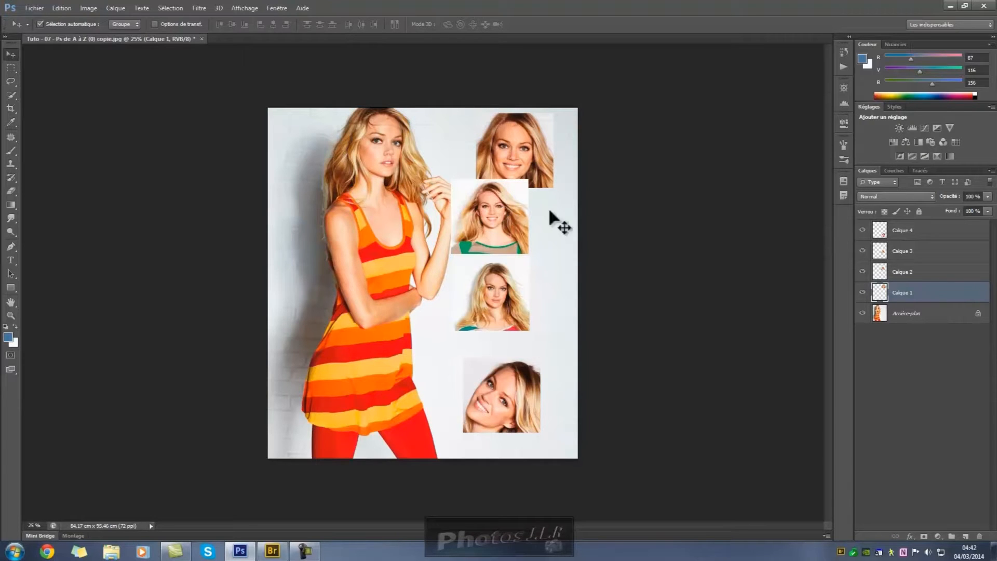
{"action": "mouse_move", "coordinate": [502, 216]}
{"action": "left_mouse_down"}
{"action": "mouse_move", "coordinate": [528, 229]}
{"action": "mouse_move", "coordinate": [501, 225]}
{"action": "left_mouse_up"}
{"action": "left_click_drag", "start_coordinate": [499, 290], "coordinate": [504, 297]}
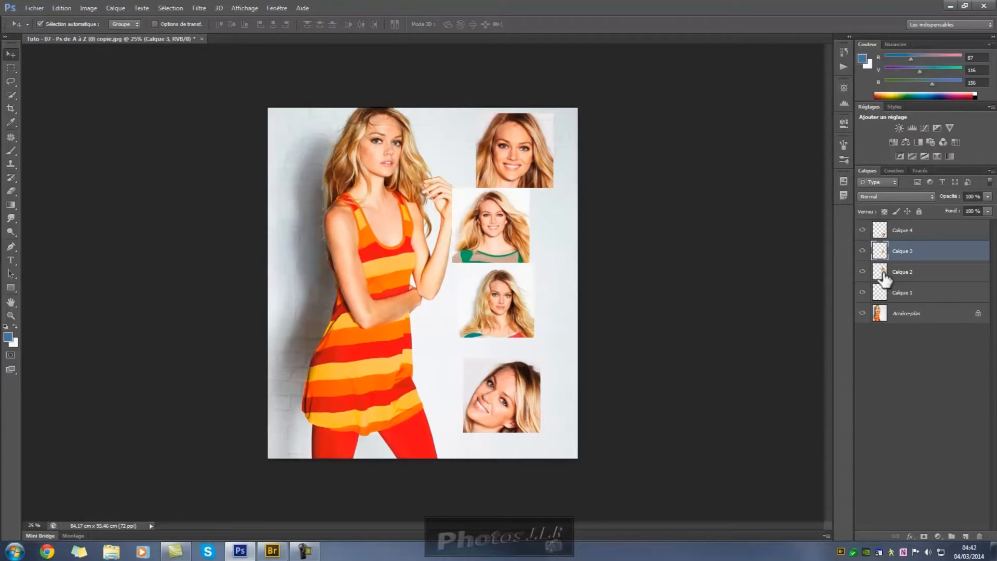
{"action": "left_click_drag", "start_coordinate": [522, 154], "coordinate": [525, 150]}
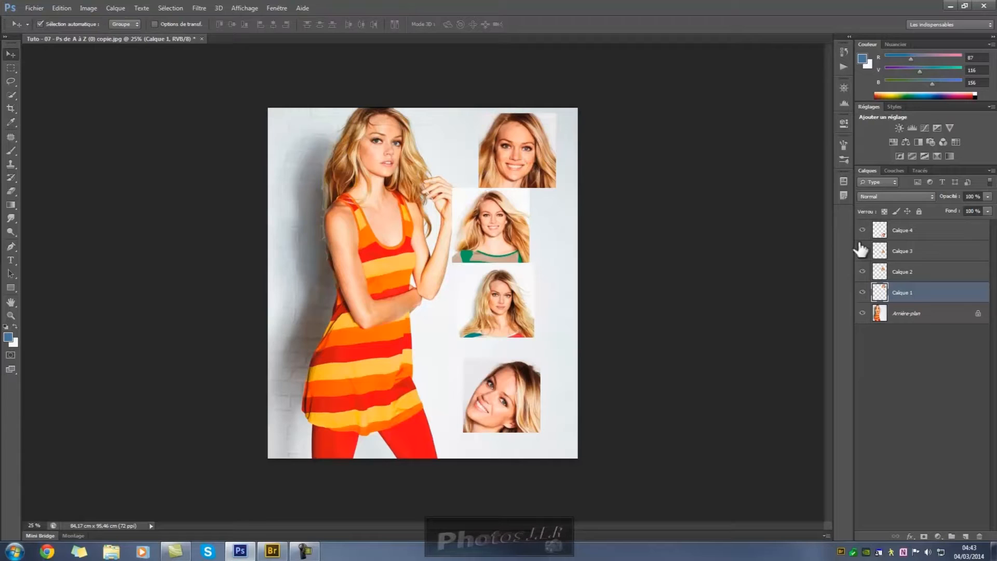
Align the four head layers, Calque 1 to Calque 4, by their right edges and distribute them vertically by their centers
{"action": "left_click", "coordinate": [936, 238], "text": "shift"}
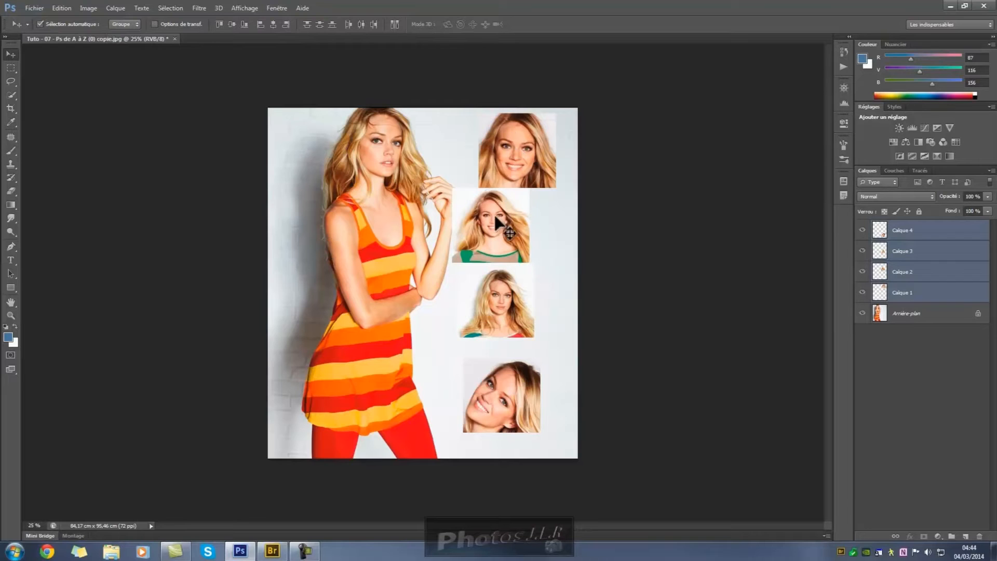
{"action": "left_click", "coordinate": [287, 24]}
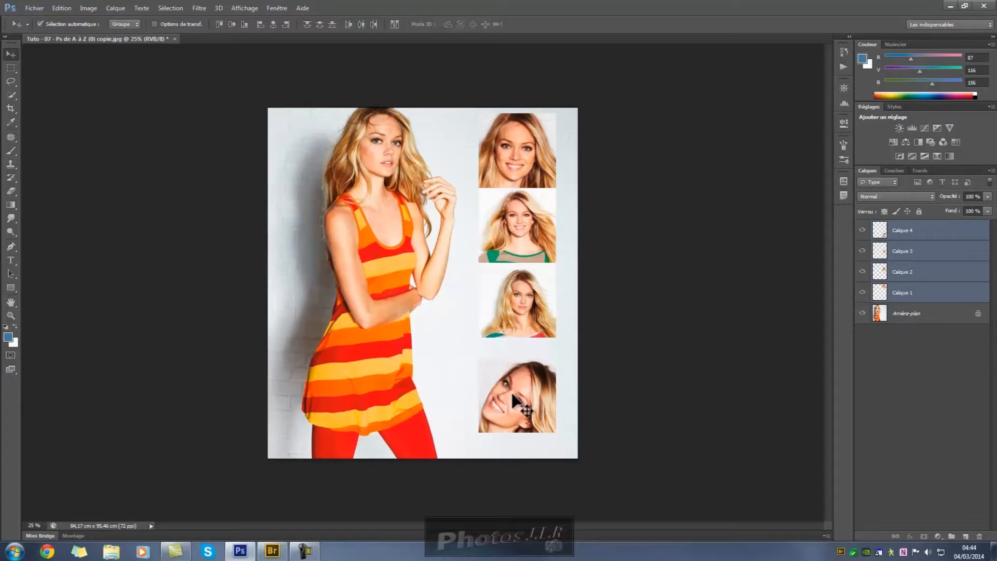
{"action": "left_click", "coordinate": [319, 23]}
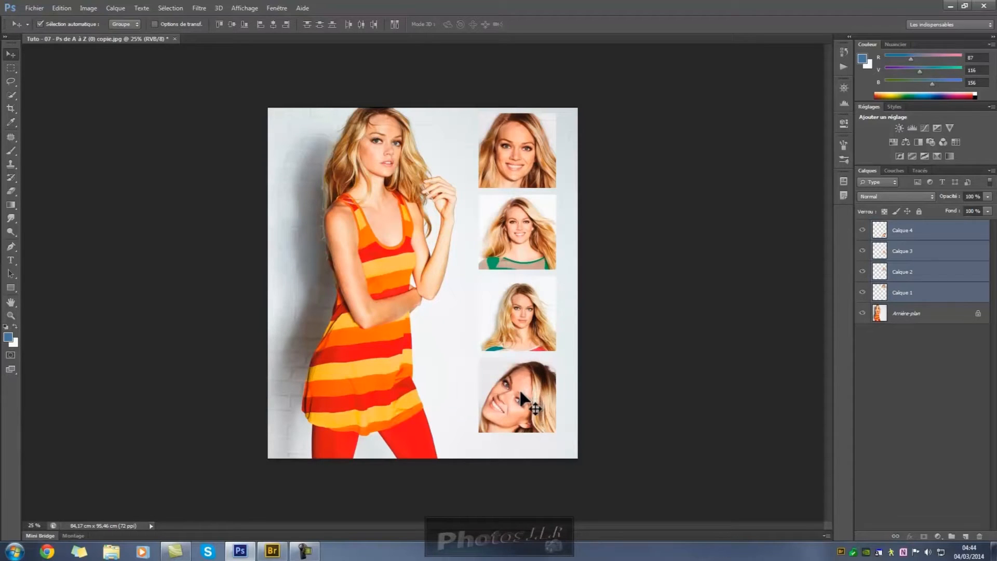
Nudge the lowest head, Calque 4, down towards the bottom edge of the photo
{"action": "left_click", "coordinate": [929, 294]}
{"action": "left_click", "coordinate": [524, 424]}
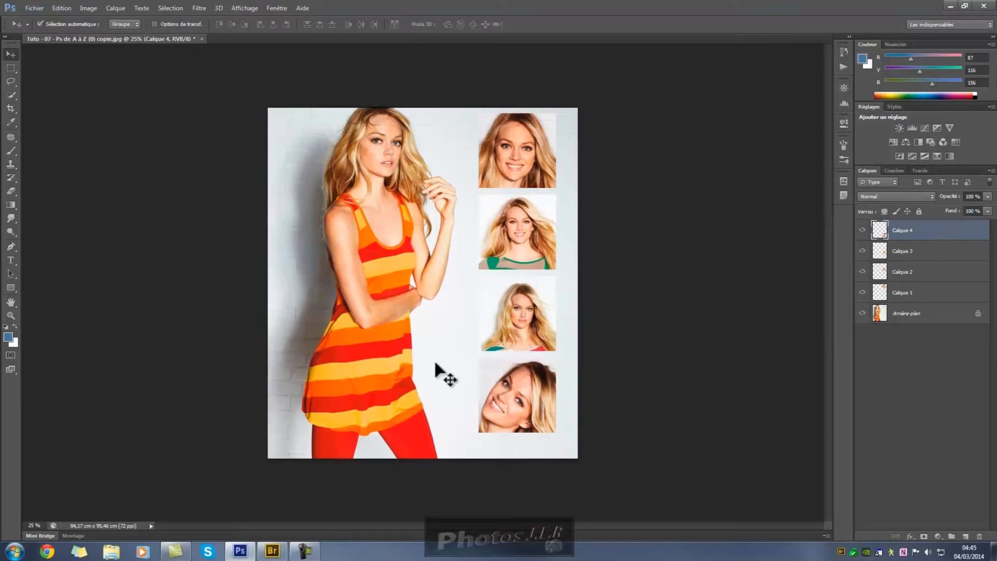
{"action": "key", "text": "Down"}
{"action": "key", "text": "Down"}
{"action": "key", "text": "Down"}
{"action": "key", "text": "Down"}
{"action": "key", "text": "Down"}
{"action": "key", "text": "Down"}
{"action": "key", "text": "Down"}
{"action": "key", "text": "Down"}
{"action": "key", "text": "Down"}
{"action": "key", "text": "Down"}
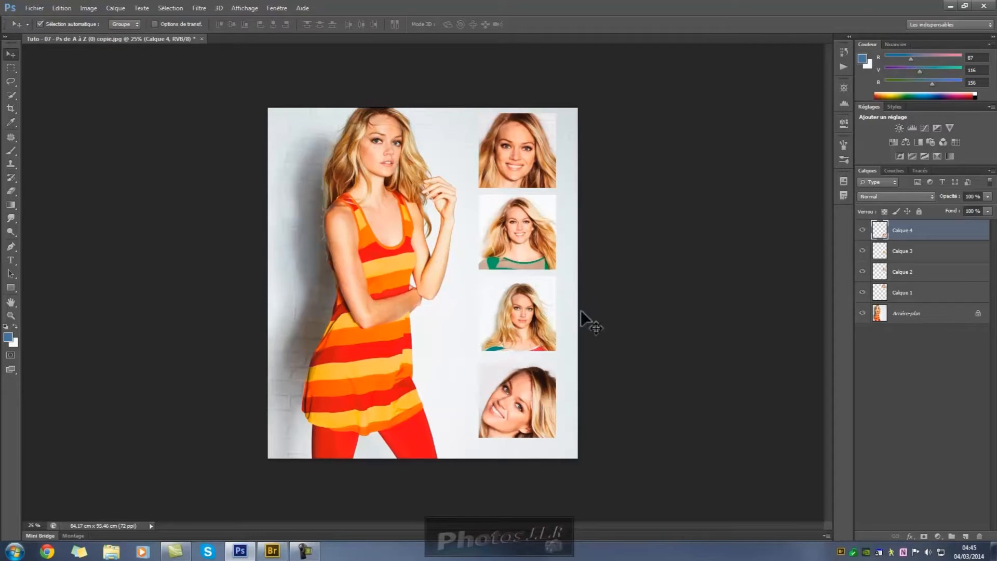
{"action": "key", "text": "Down"}
{"action": "key", "text": "Down"}
{"action": "key", "text": "Down"}
{"action": "key", "text": "Down"}
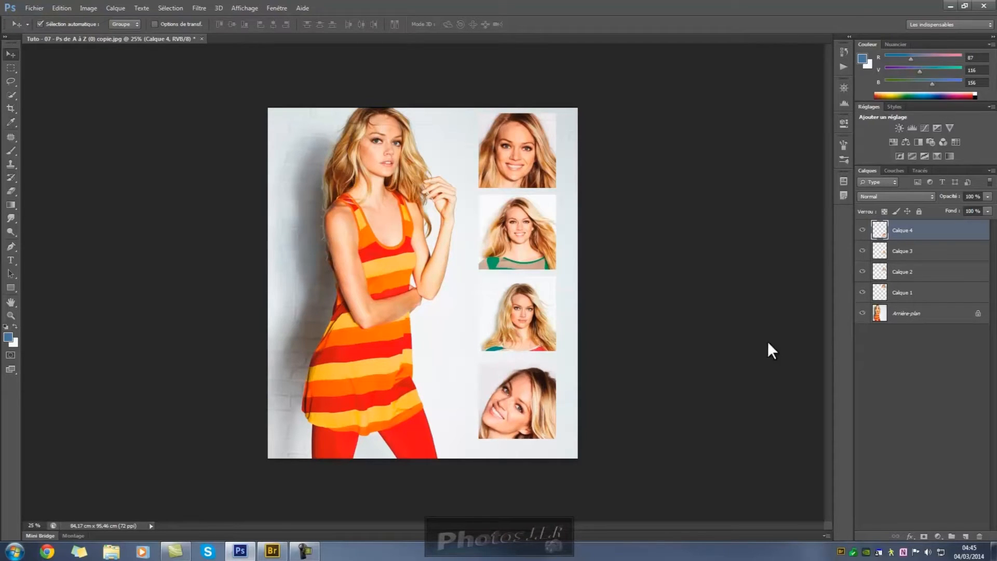
{"action": "key", "text": "Down"}
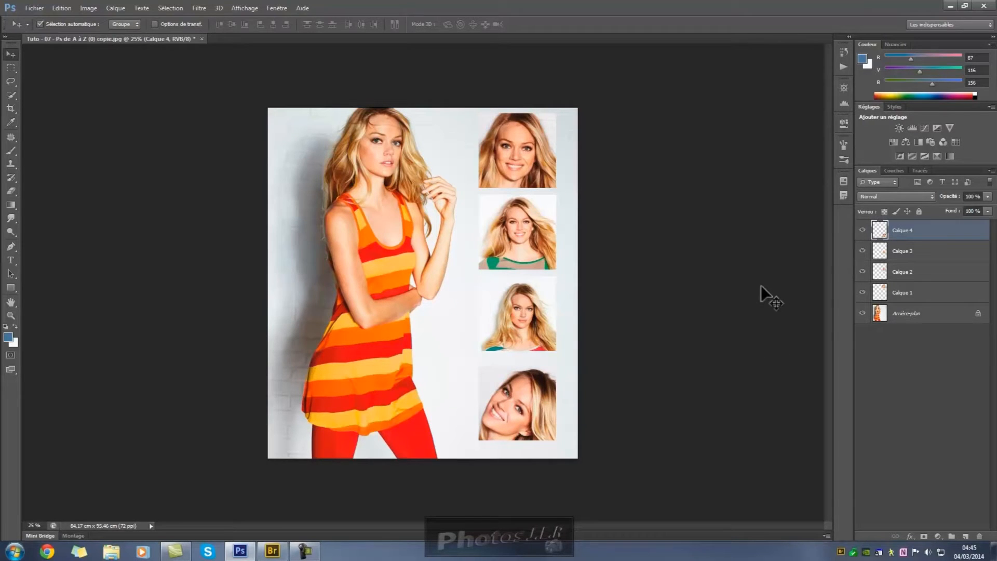
{"action": "key", "text": "Down"}
{"action": "key", "text": "Down"}
{"action": "key", "text": "Down"}
{"action": "key", "text": "Down"}
{"action": "key", "text": "Down"}
{"action": "key", "text": "Down"}
{"action": "key", "text": "Down"}
{"action": "key", "text": "Down"}
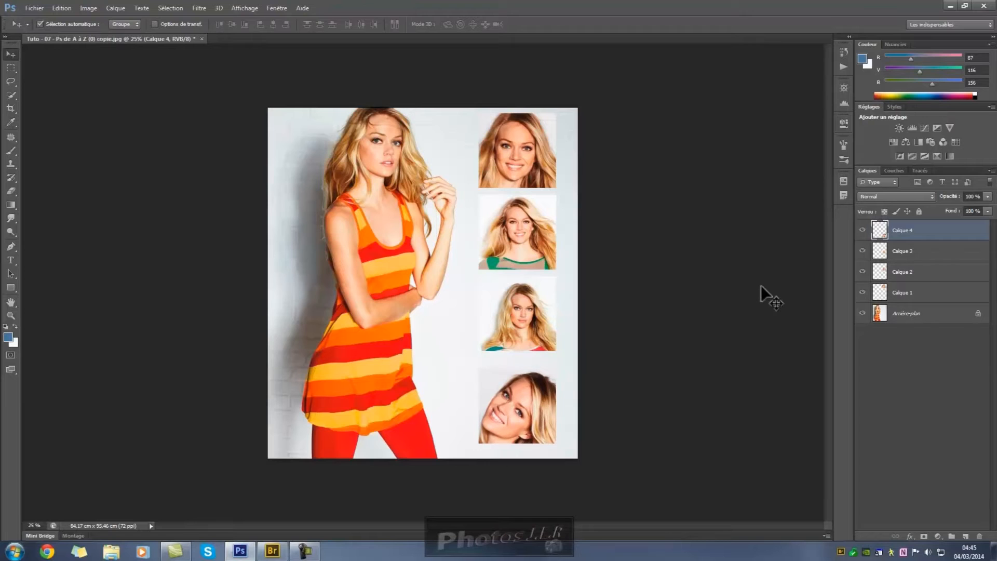
{"action": "key", "text": "Down"}
{"action": "key", "text": "Down"}
{"action": "key", "text": "Down"}
{"action": "key", "text": "Down"}
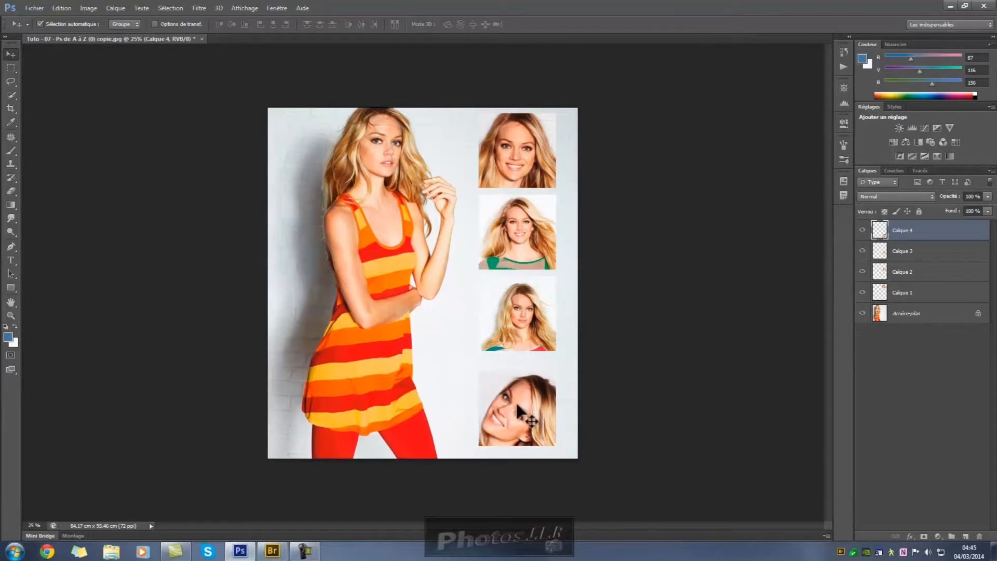
Nudge the uppermost head, Calque 1, slightly down and redistribute all four head layers vertically by their centers
{"action": "left_click", "coordinate": [522, 147]}
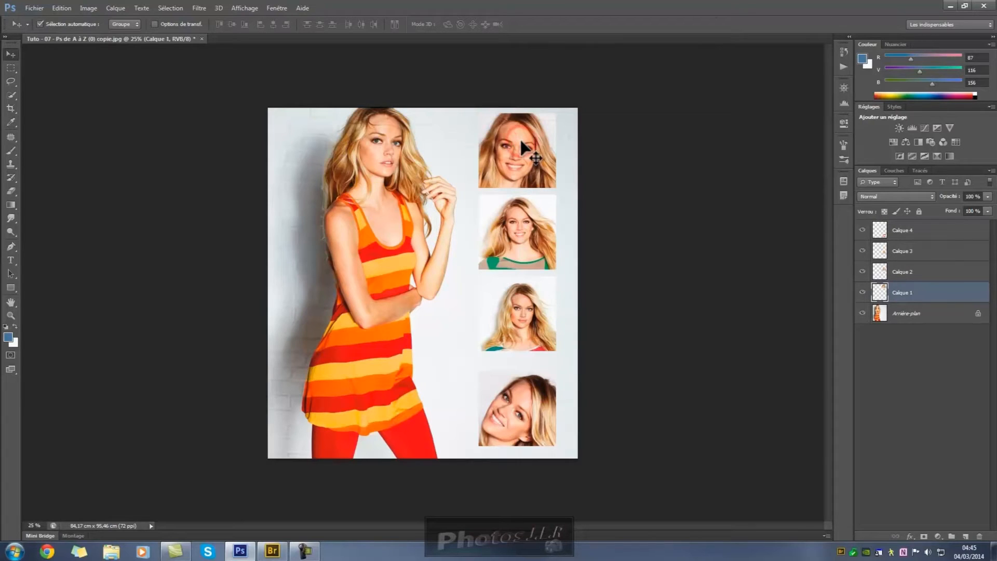
{"action": "key", "text": "Down"}
{"action": "key", "text": "Down"}
{"action": "key", "text": "Down"}
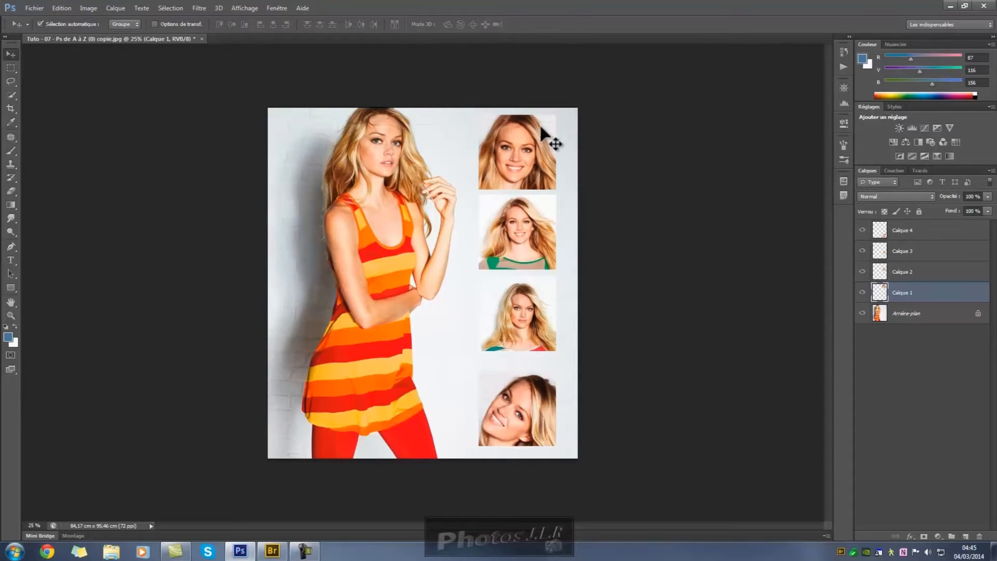
{"action": "left_click", "coordinate": [926, 233], "text": "shift"}
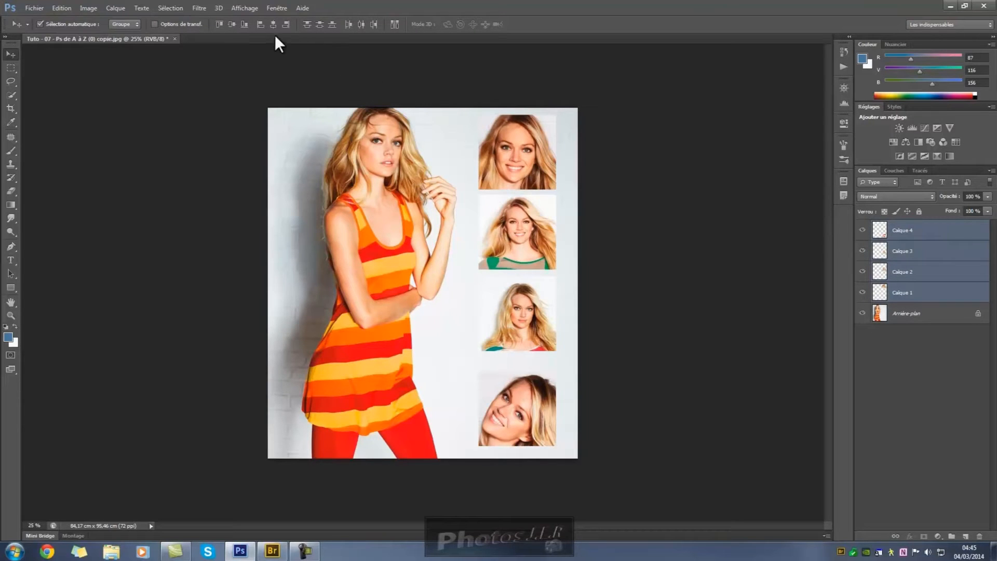
{"action": "left_click", "coordinate": [319, 24]}
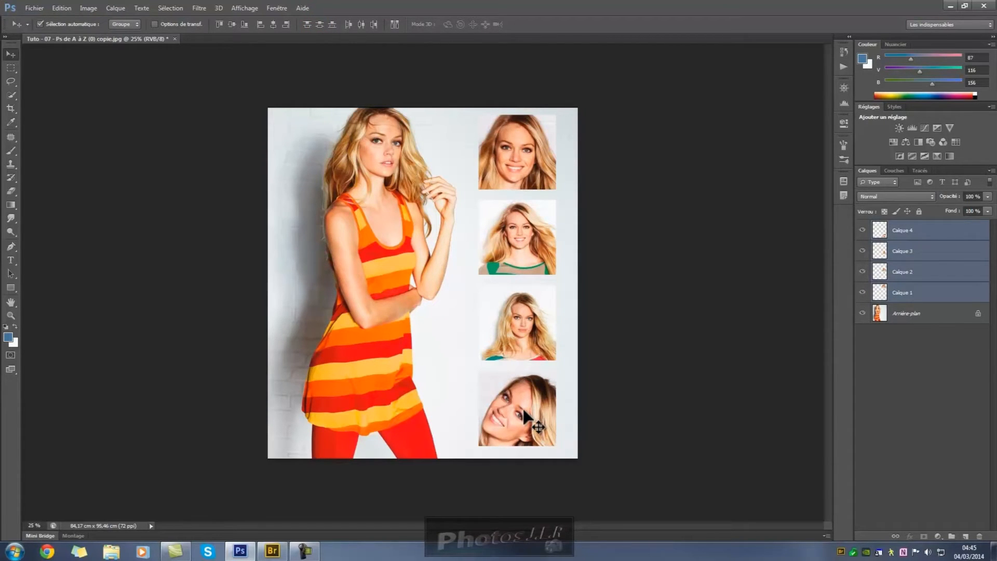
Add a Contour layer style with a size of 9 px to Calque 1, the uppermost head
{"action": "left_click", "coordinate": [942, 294]}
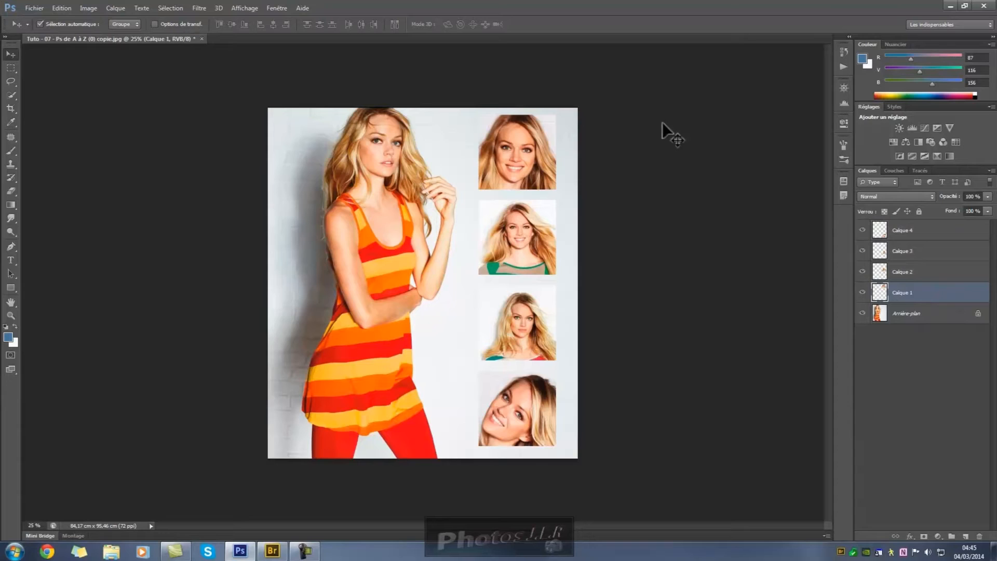
{"action": "left_click", "coordinate": [517, 143]}
{"action": "double_click", "coordinate": [934, 295]}
{"action": "left_click_drag", "start_coordinate": [416, 160], "coordinate": [800, 192]}
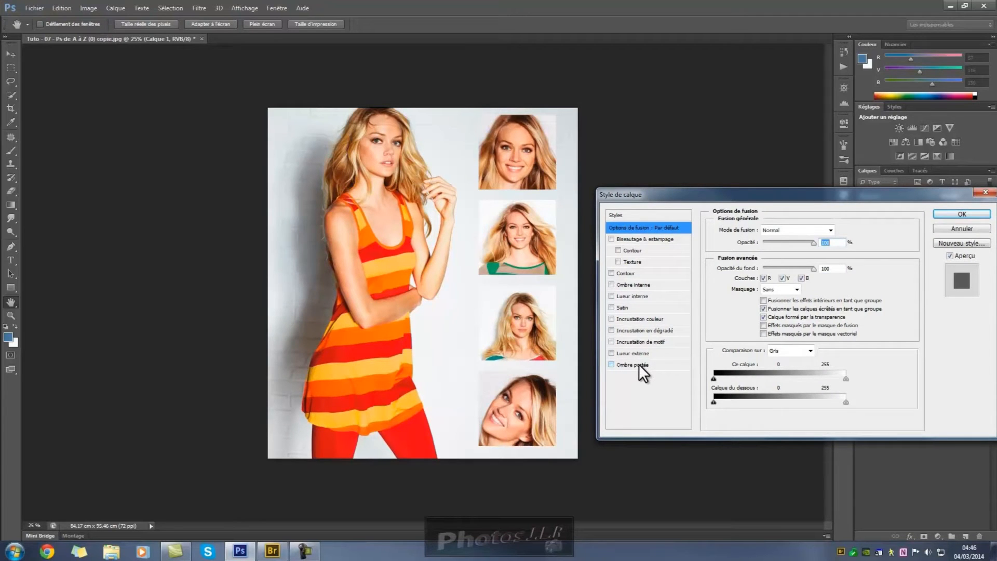
{"action": "left_click", "coordinate": [624, 273]}
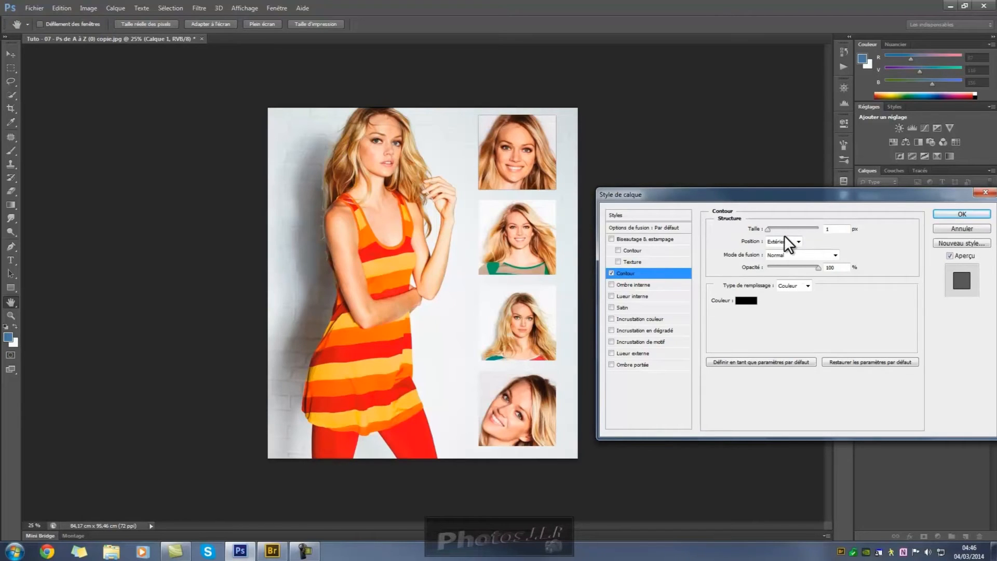
{"action": "left_click", "coordinate": [768, 230]}
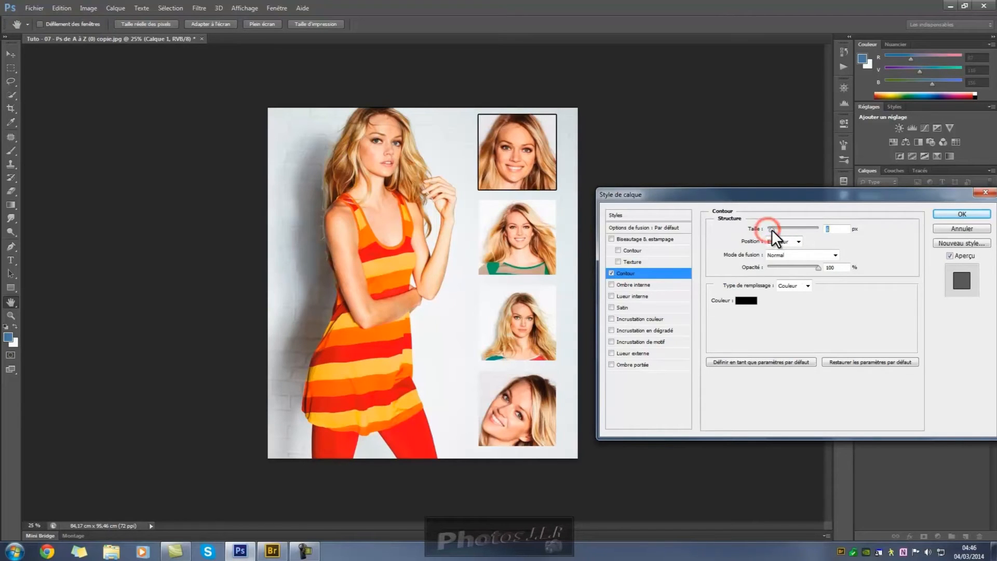
{"action": "left_click_drag", "start_coordinate": [768, 229], "coordinate": [772, 230]}
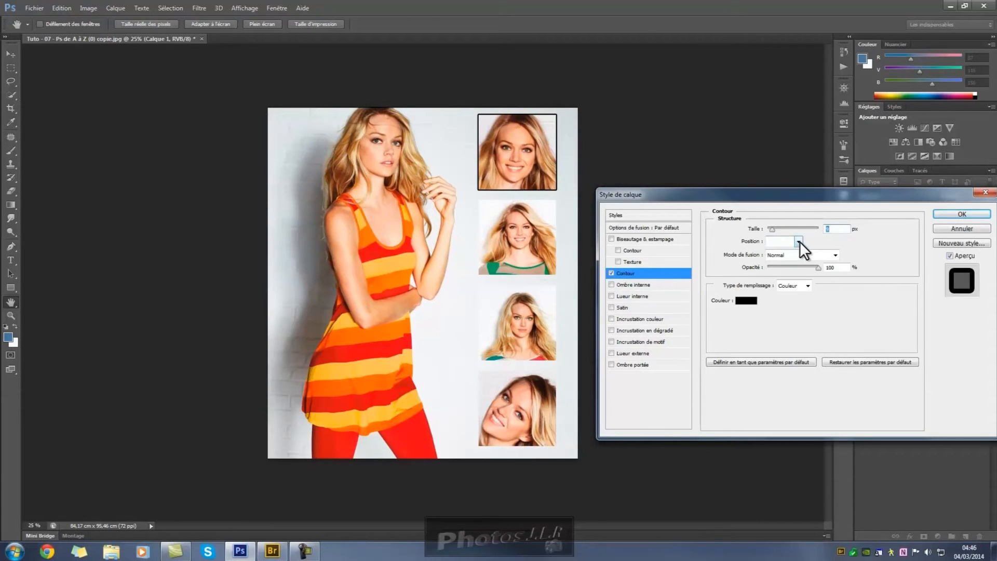
Set the Contour of Calque 1 to the Intérieur position and colour it green (0df364)
{"action": "left_click", "coordinate": [800, 242]}
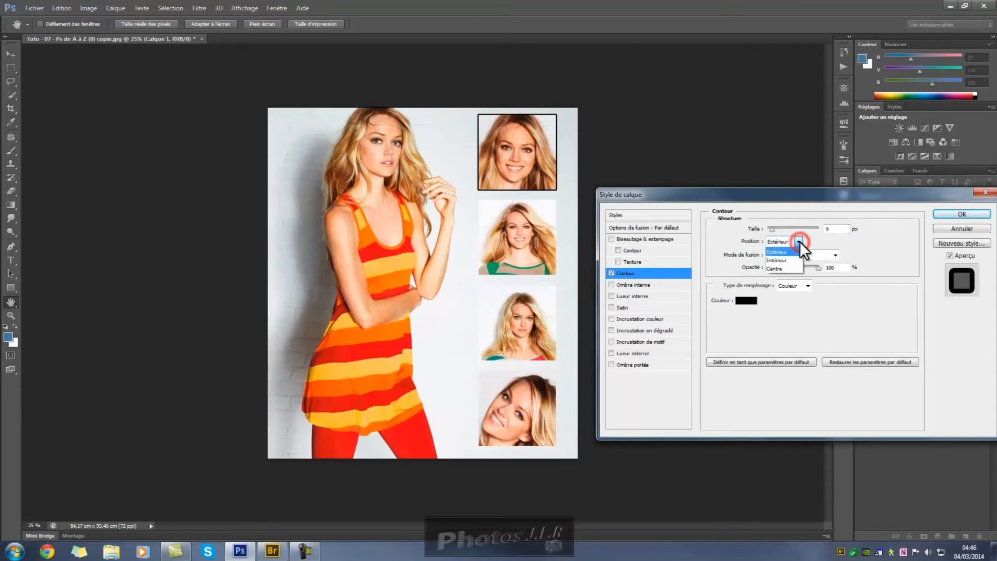
{"action": "left_click", "coordinate": [779, 261]}
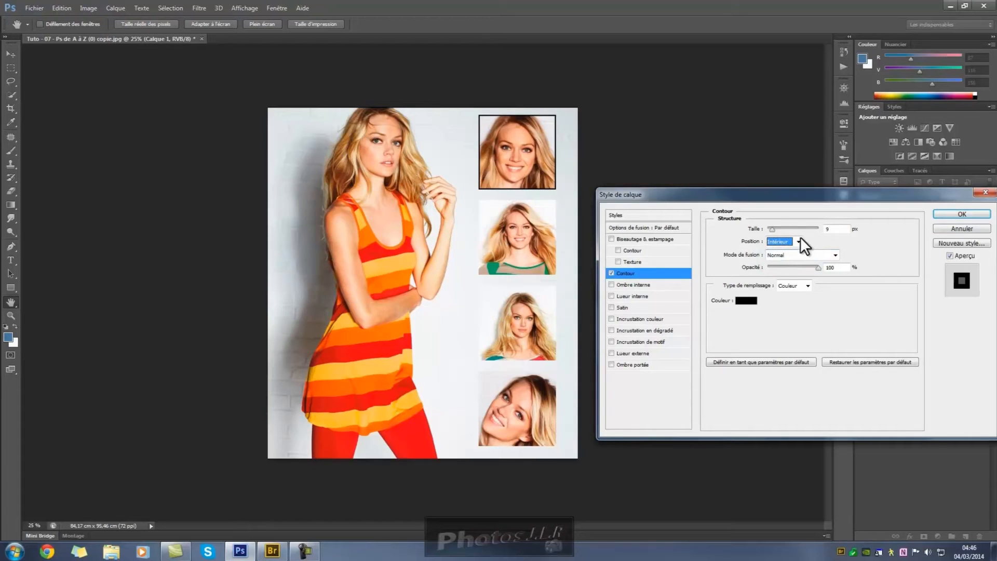
{"action": "left_click", "coordinate": [747, 301]}
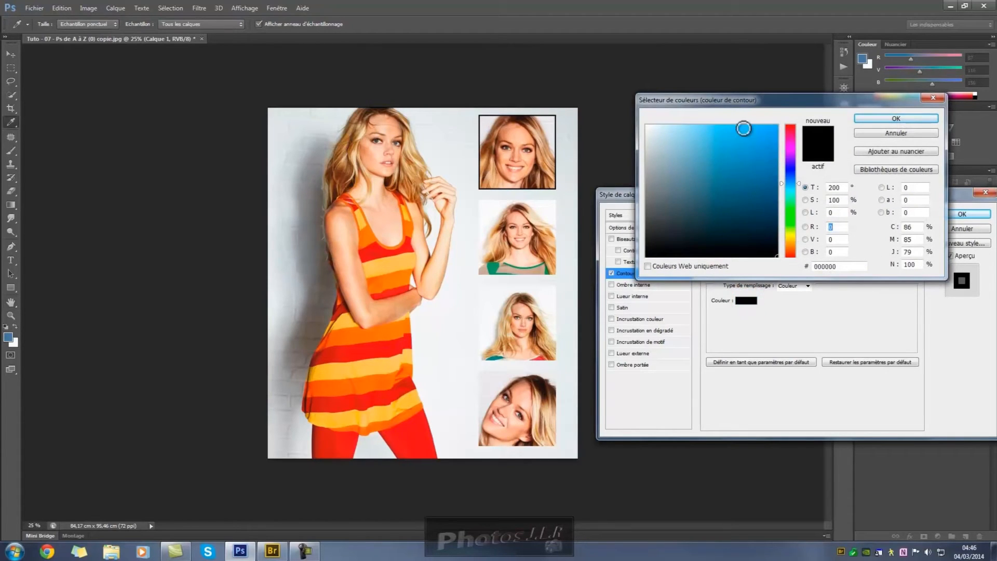
{"action": "left_click", "coordinate": [771, 131]}
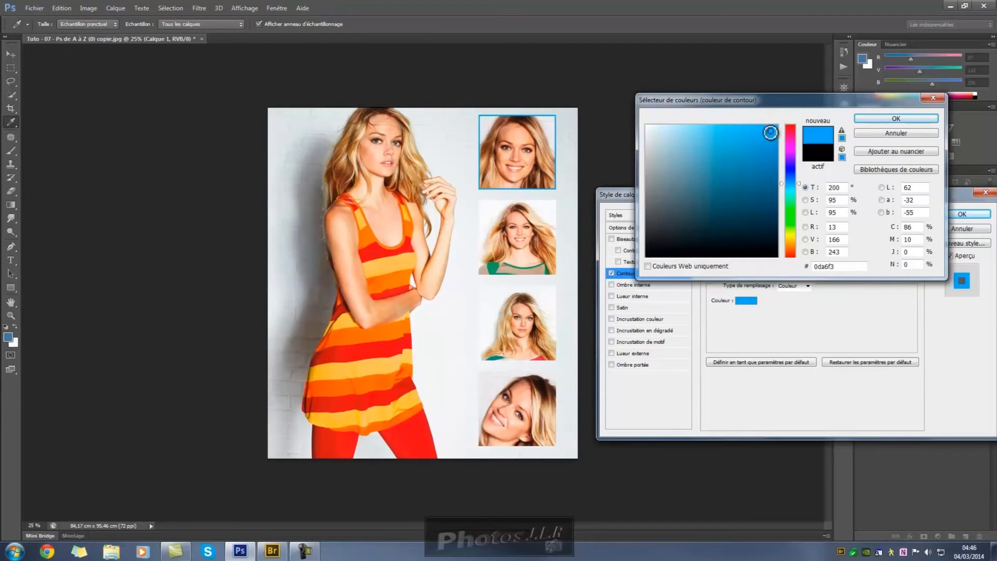
{"action": "left_click", "coordinate": [790, 203]}
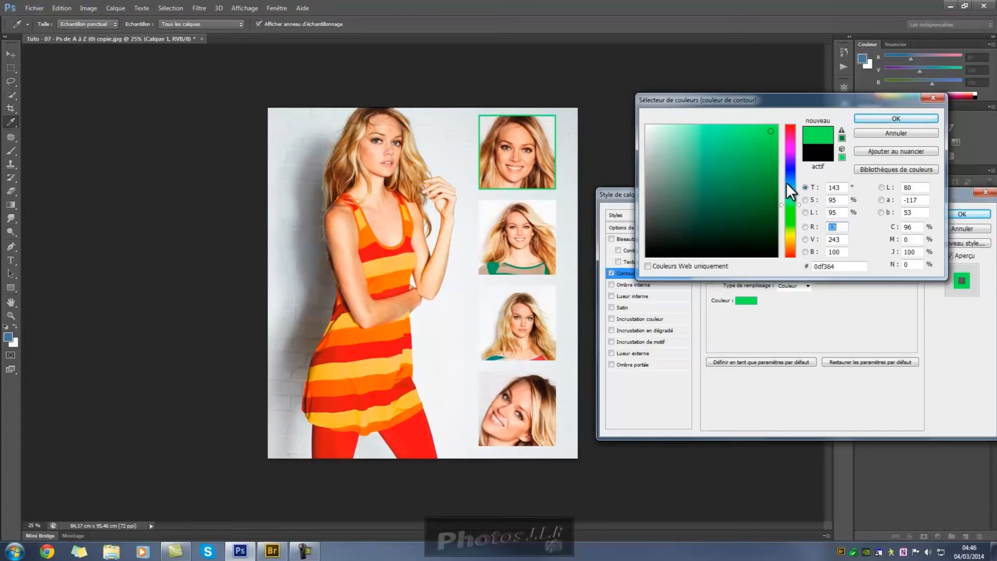
{"action": "left_click", "coordinate": [886, 117]}
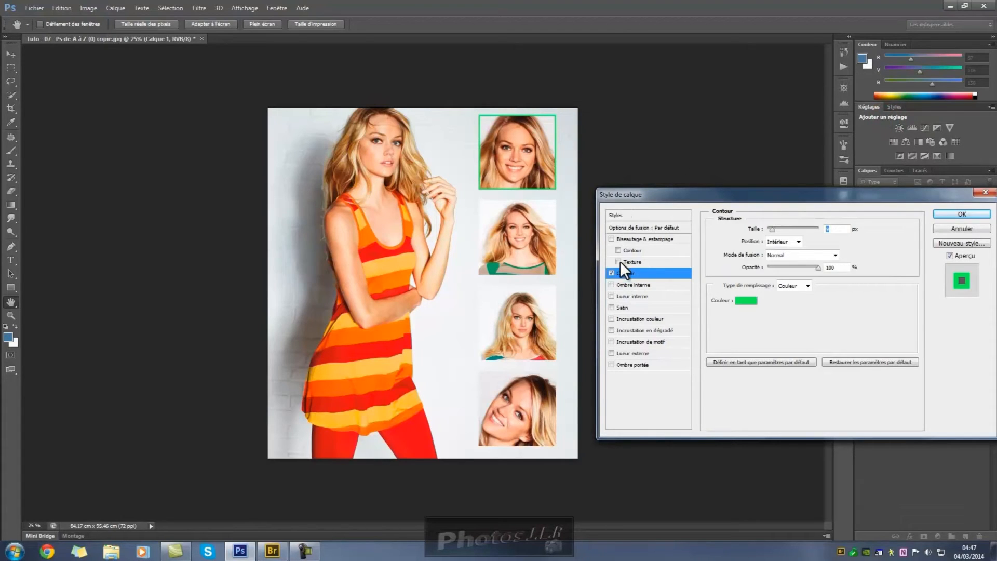
Add an Ombre portée to Calque 1 with Normal blending, a Grossi value of 21% and a size of 32 px
{"action": "left_click", "coordinate": [631, 363]}
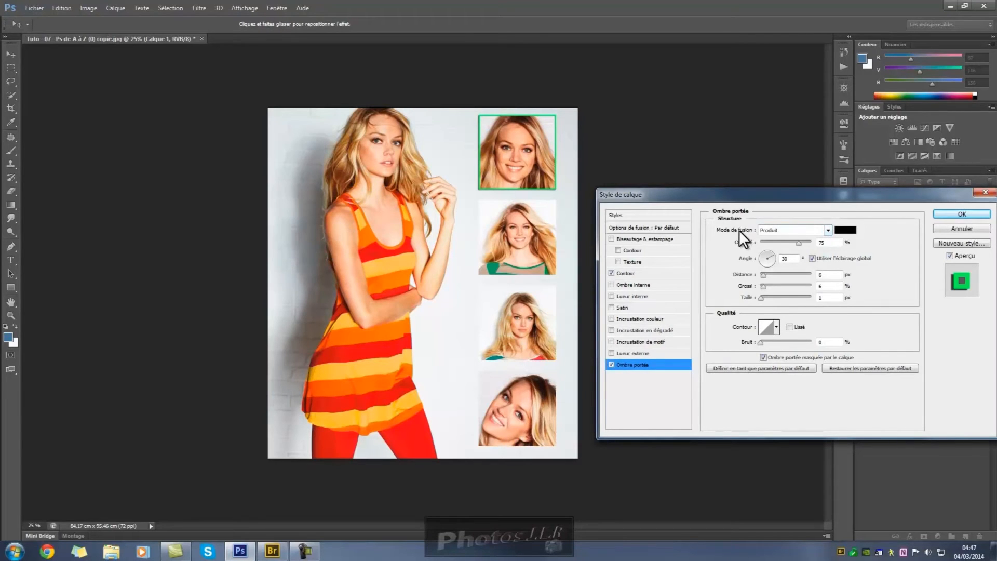
{"action": "left_click", "coordinate": [828, 230]}
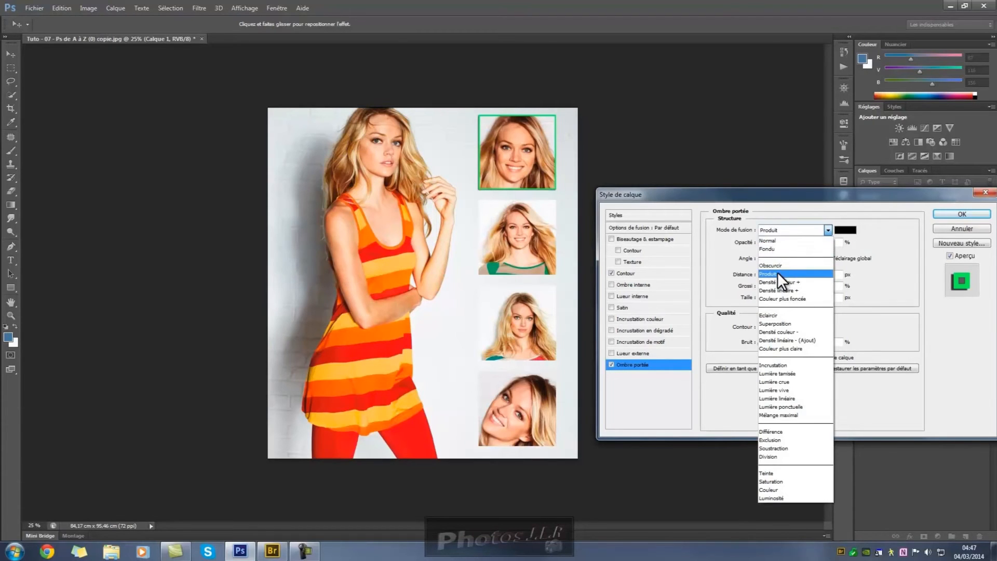
{"action": "left_click", "coordinate": [774, 240]}
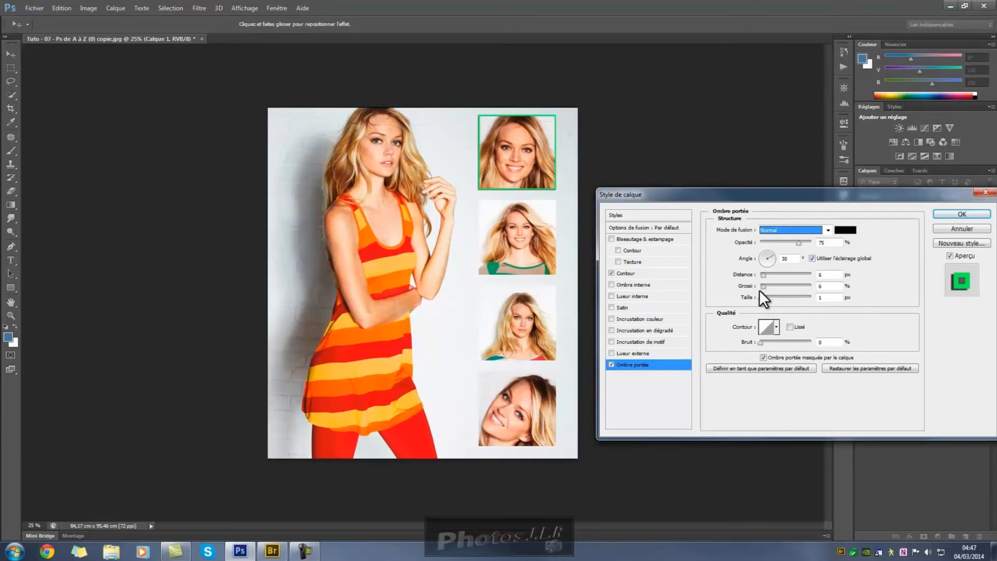
{"action": "left_click_drag", "start_coordinate": [764, 285], "coordinate": [771, 285]}
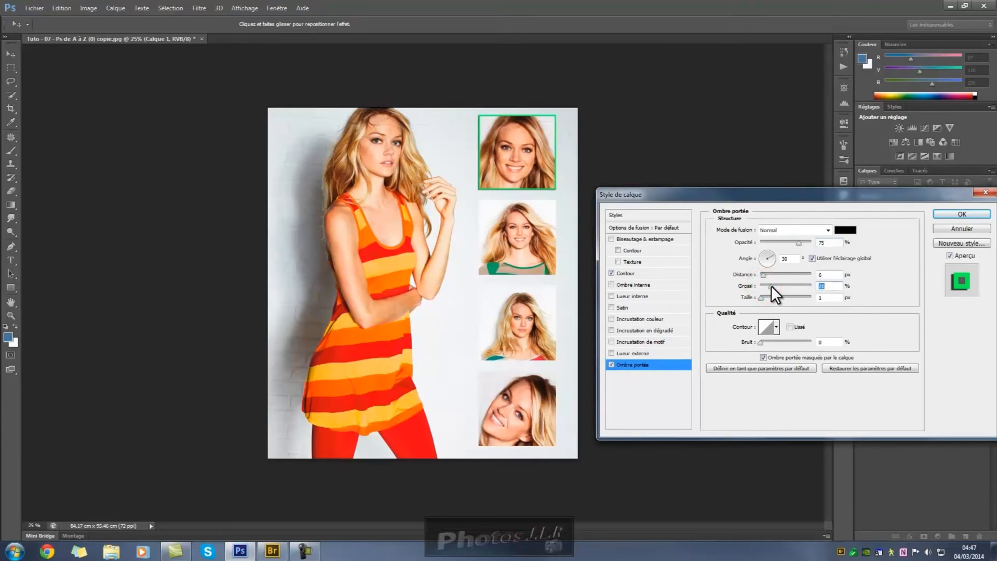
{"action": "left_click_drag", "start_coordinate": [762, 298], "coordinate": [768, 295]}
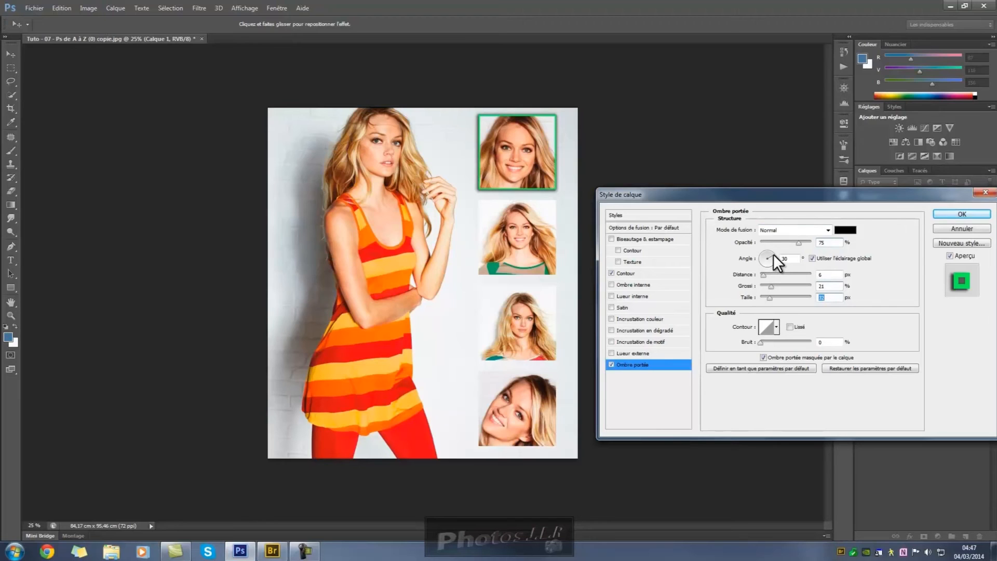
Reposition the drop shadow of Calque 1 to an angle of 32° and a distance of 36 px, and apply the layer style
{"action": "left_click_drag", "start_coordinate": [759, 252], "coordinate": [762, 253]}
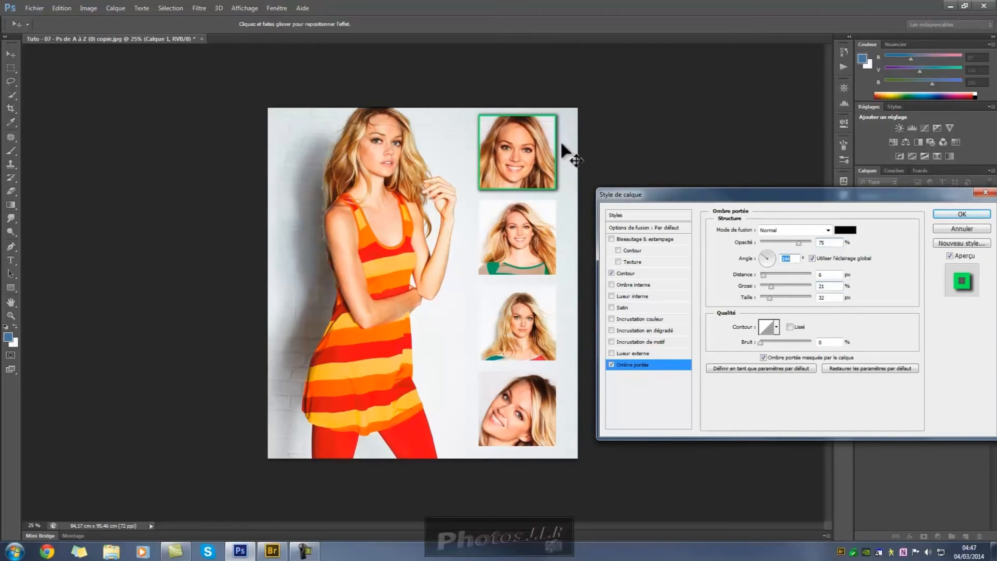
{"action": "left_click_drag", "start_coordinate": [557, 136], "coordinate": [552, 133]}
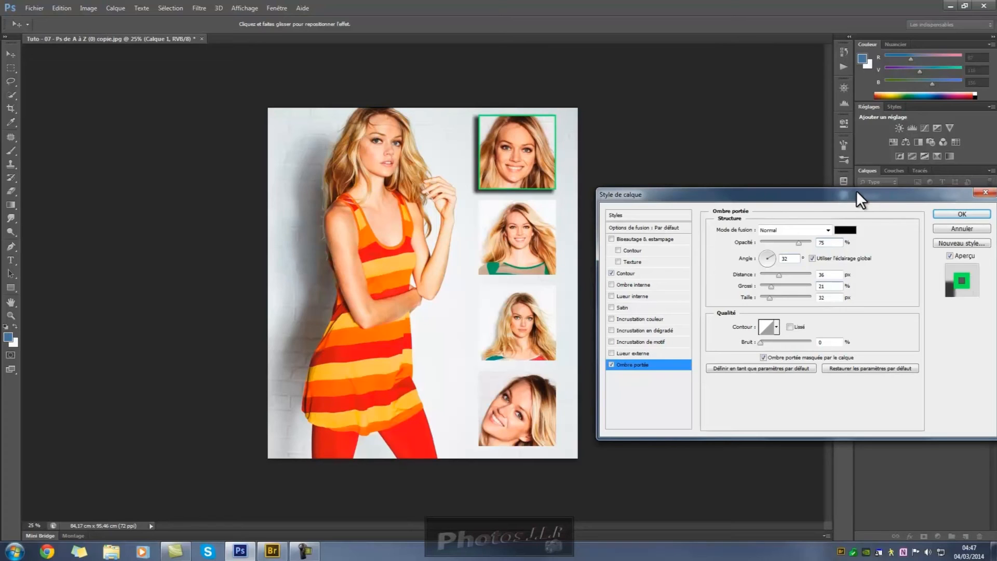
{"action": "left_click", "coordinate": [962, 214]}
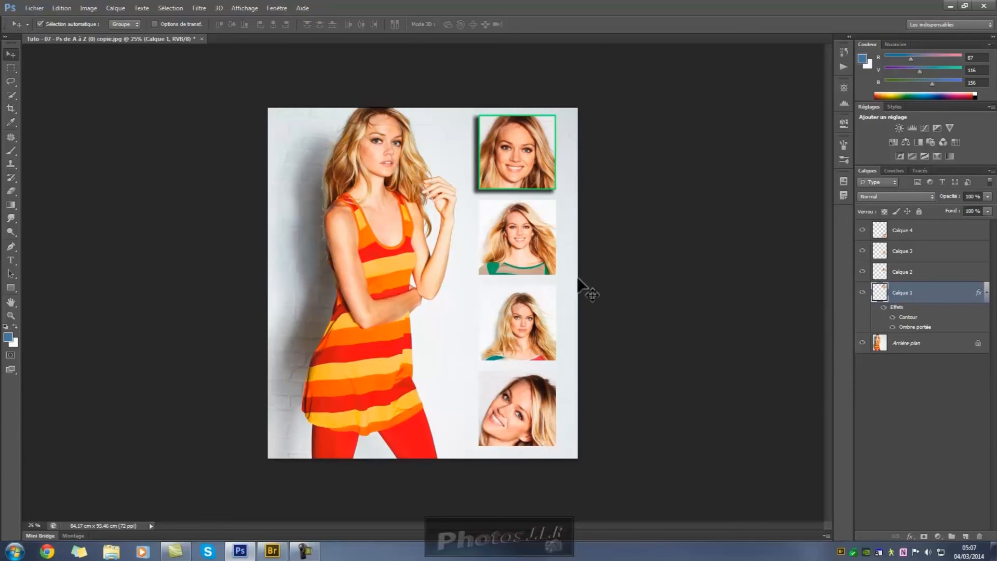
Copy the layer style of Calque 1 and paste it onto all four head layers, Calque 1 to Calque 4
{"action": "right_click", "coordinate": [928, 298]}
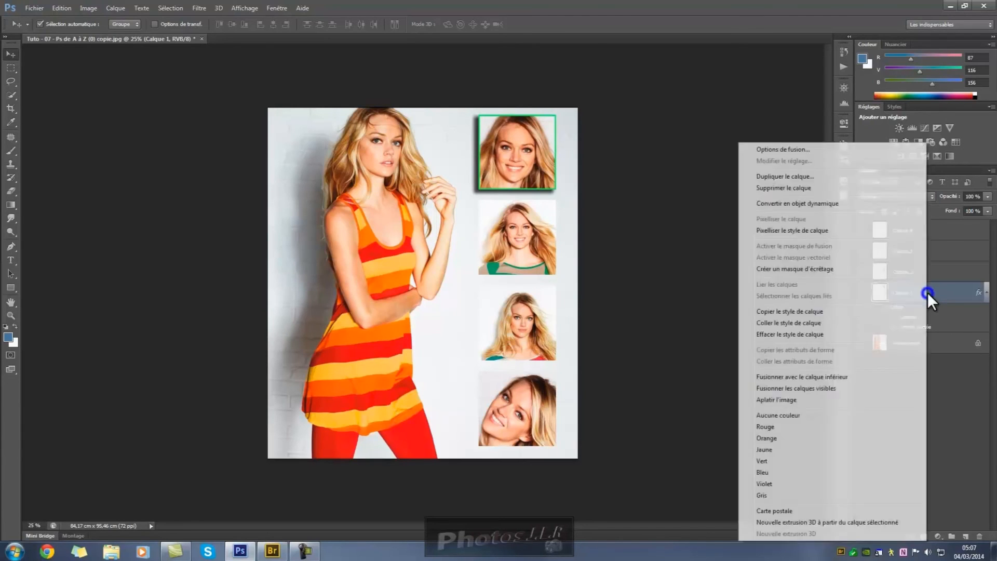
{"action": "left_click", "coordinate": [784, 312]}
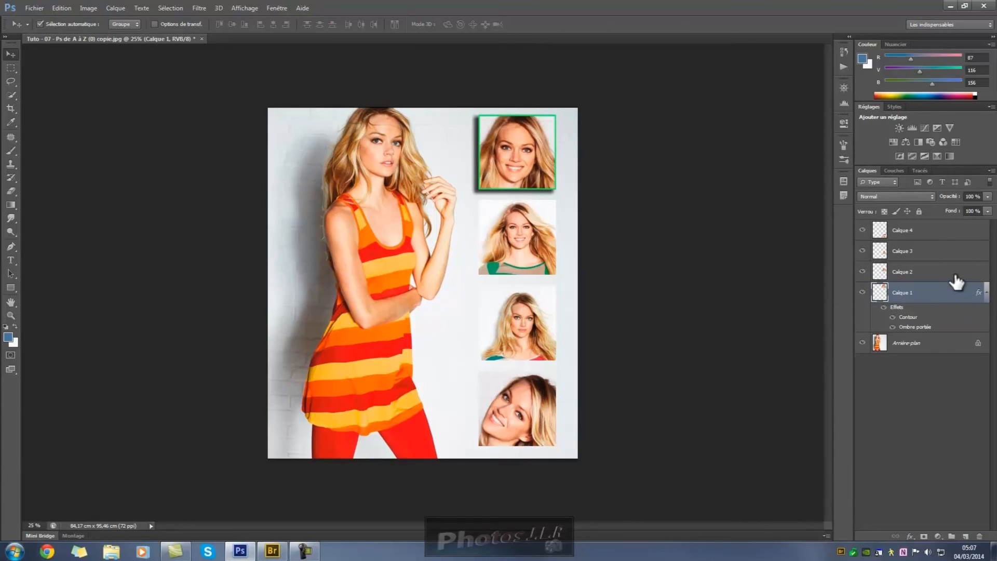
{"action": "left_click", "coordinate": [939, 237], "text": "shift"}
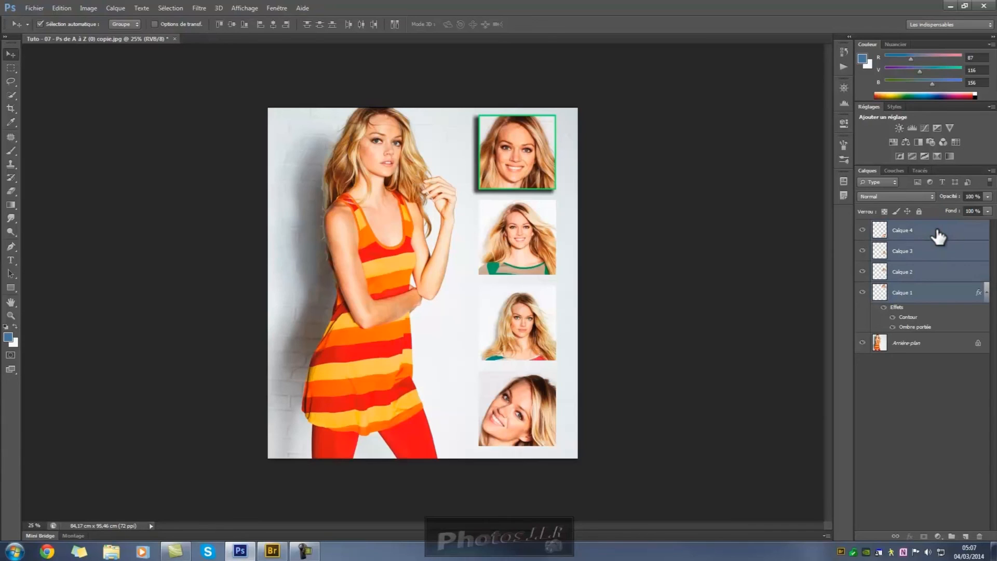
{"action": "right_click", "coordinate": [937, 233]}
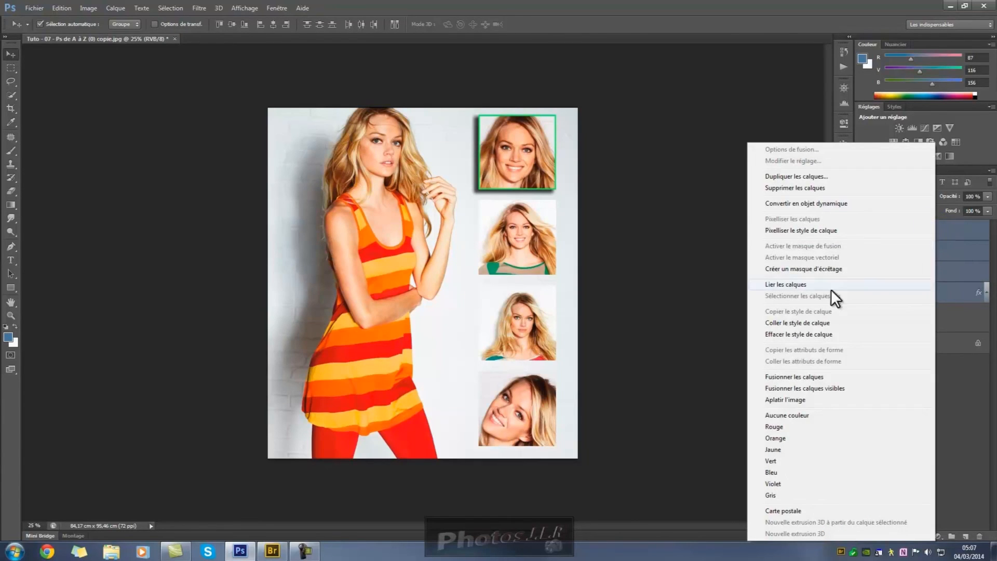
{"action": "left_click", "coordinate": [795, 323]}
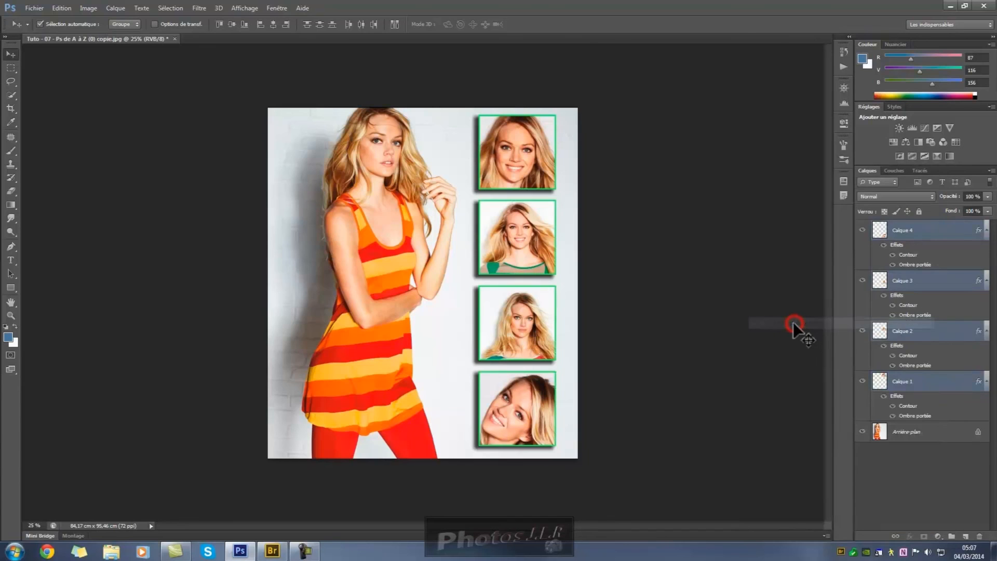